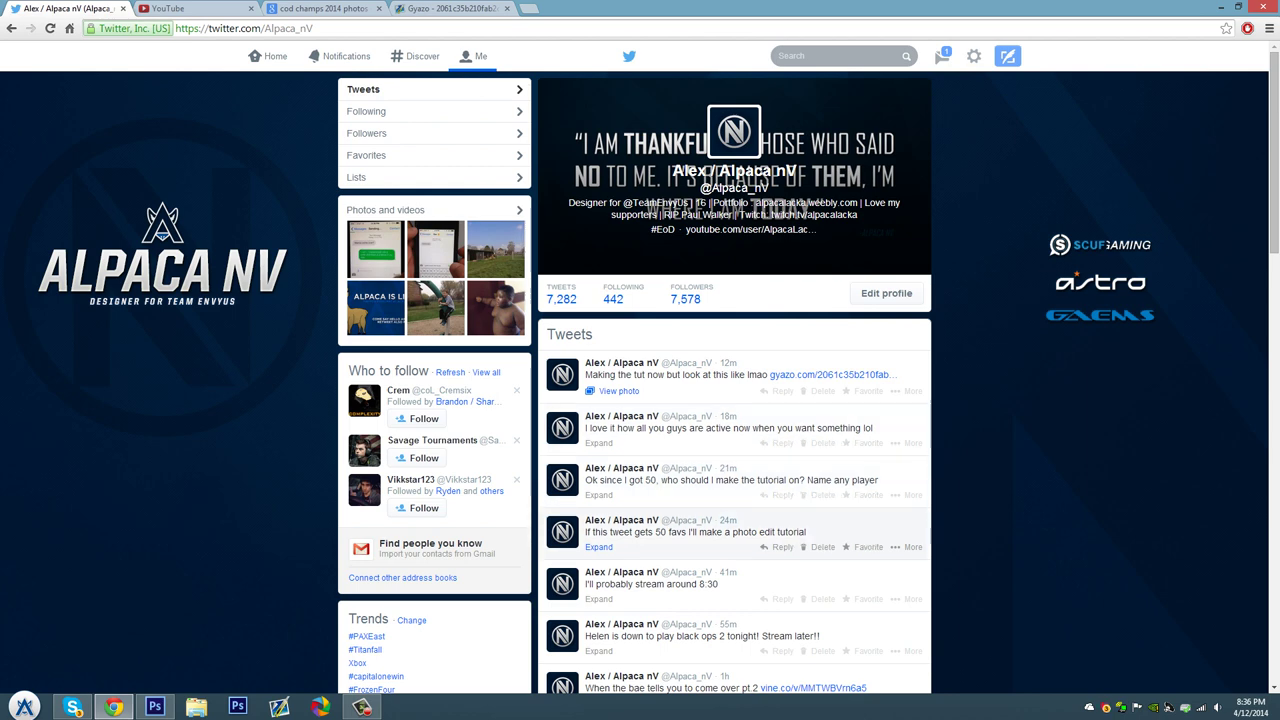
Expand the photo edit tutorial tweet, scroll its replies, collapse it, and switch to Photoshop
left_click(700, 535)
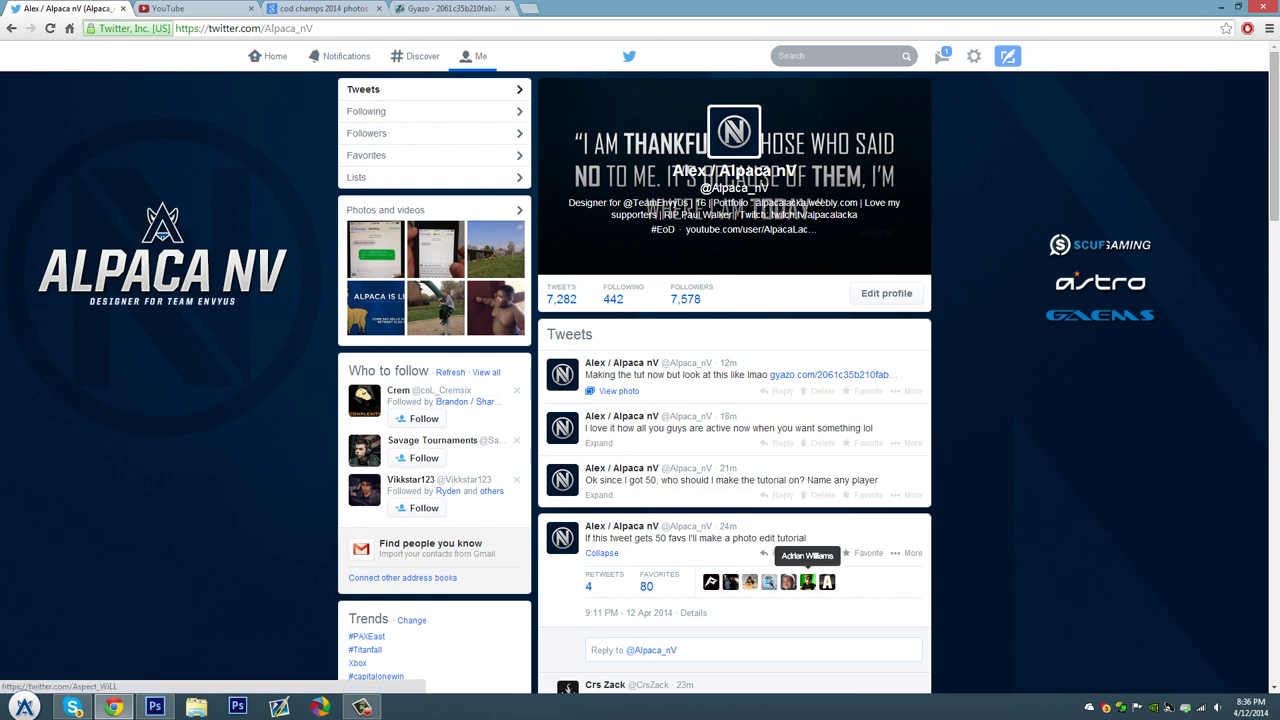
scroll(771, 547, "down", 3)
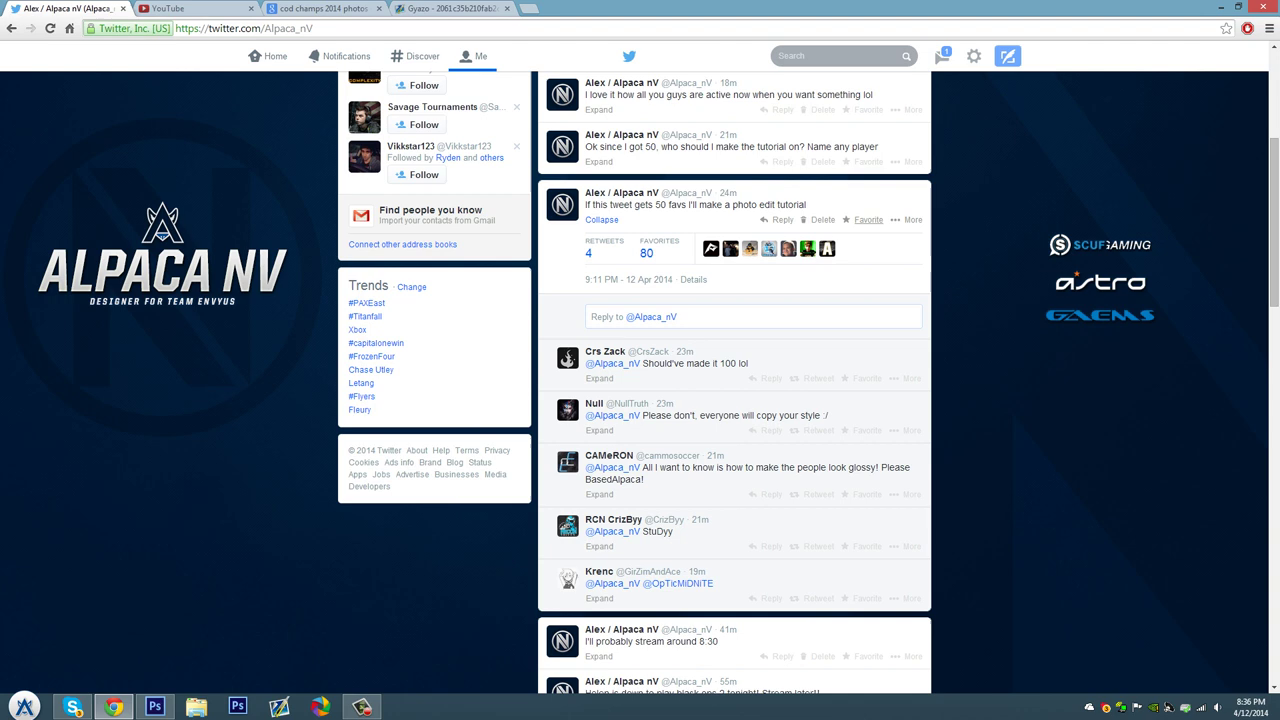
left_click(860, 205)
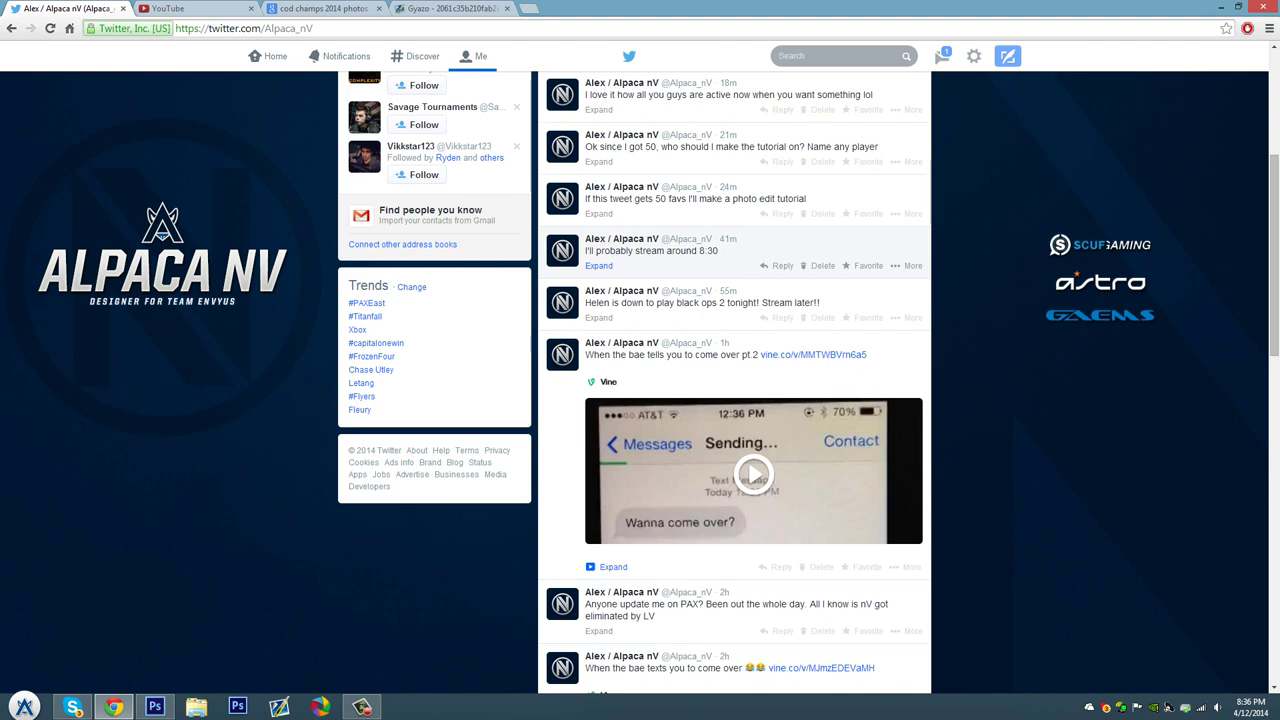
left_click(155, 707)
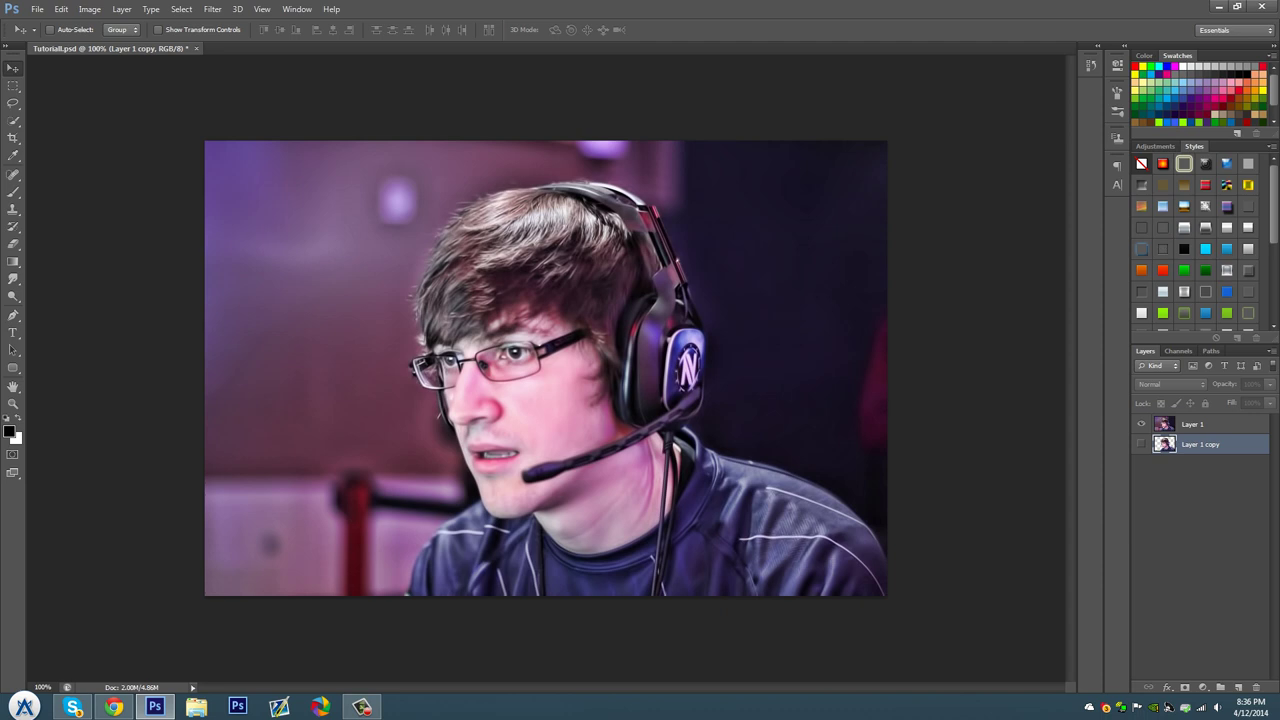
Select Layer 1 instead of Layer 1 copy in the Layers panel
left_click(1192, 424)
left_click(1155, 146)
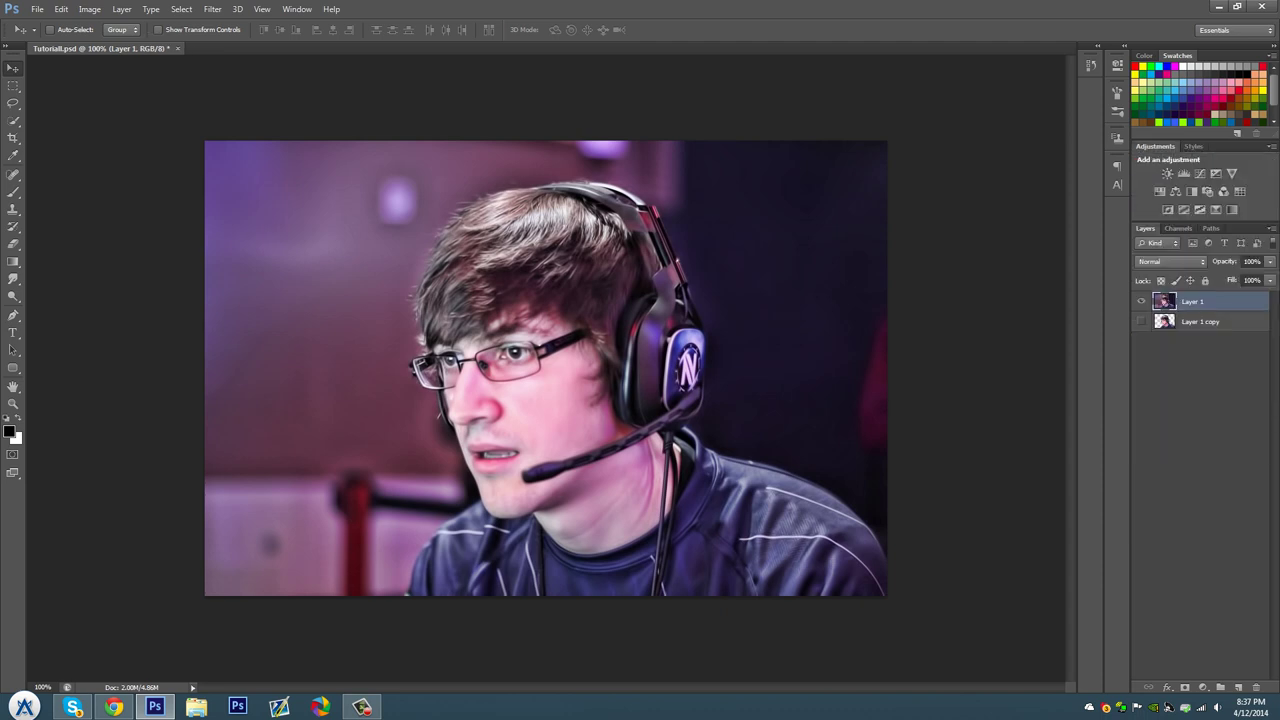
left_click(13, 120)
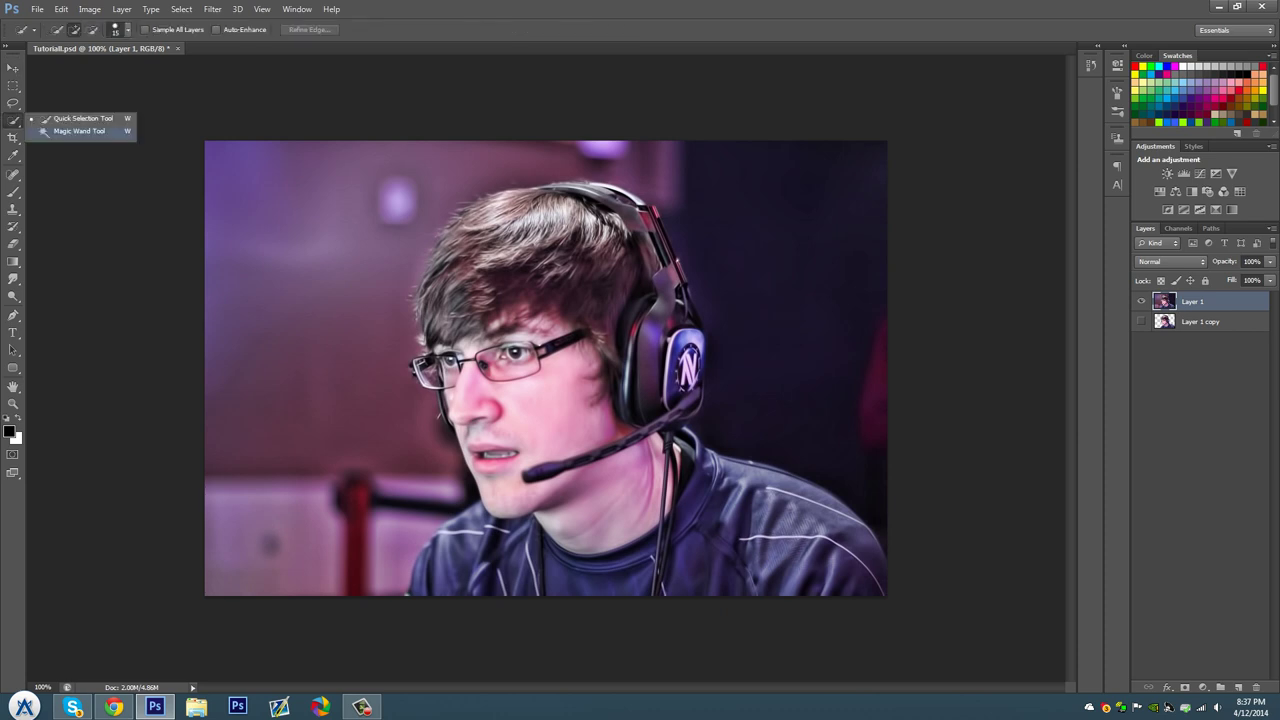
key("Escape")
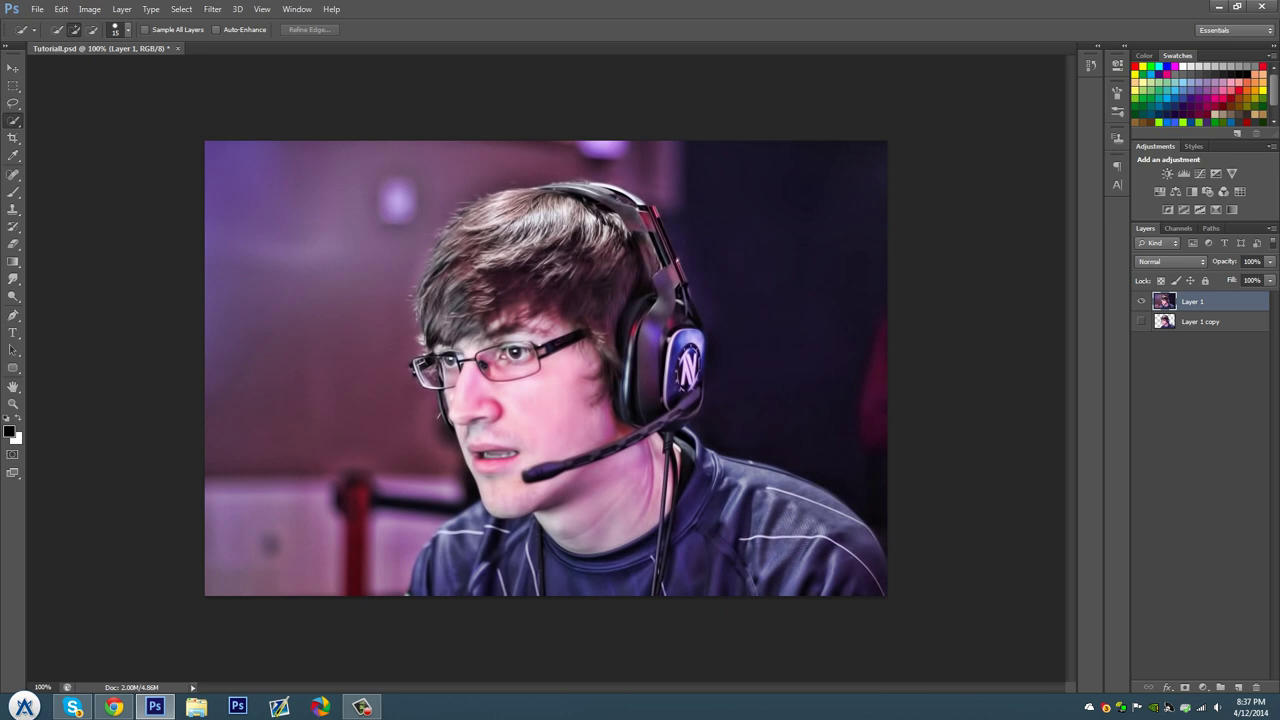
mouse_move(490, 575)
left_mouse_down()
mouse_move(540, 495)
mouse_move(700, 440)
mouse_move(820, 530)
left_mouse_up()
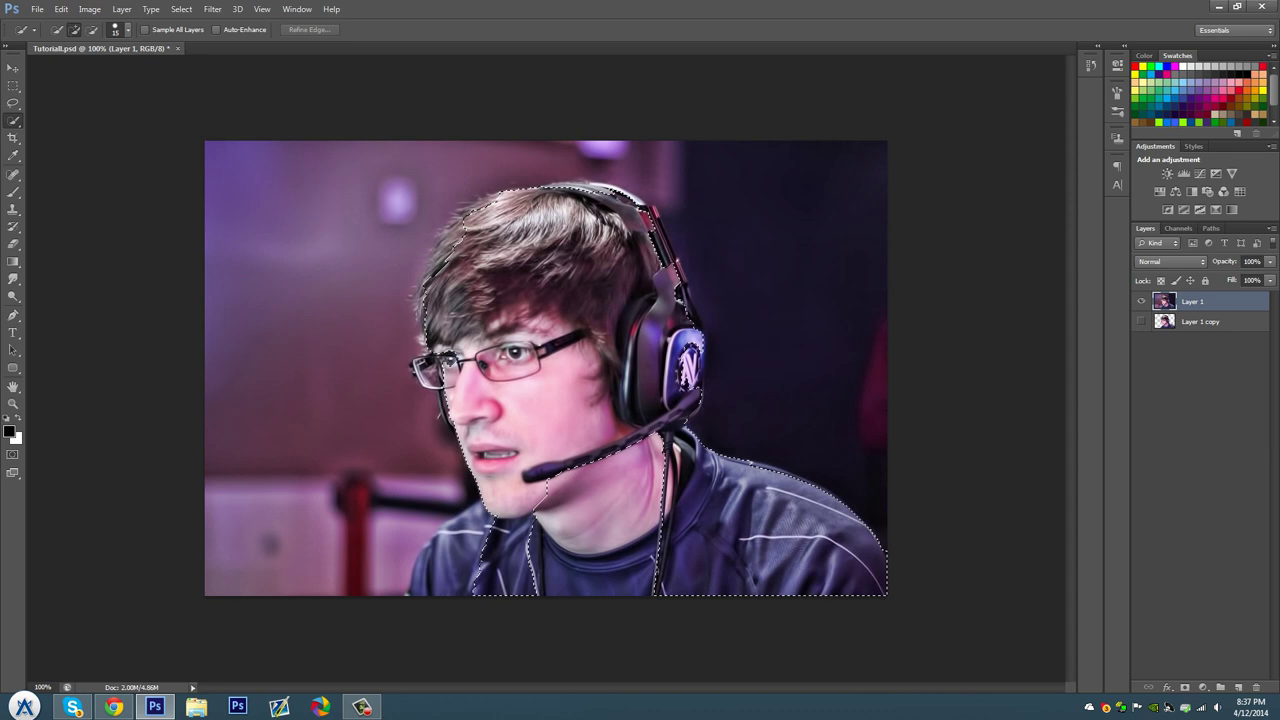
left_click_drag(555, 530, 617, 545)
left_click_drag(488, 540, 428, 570)
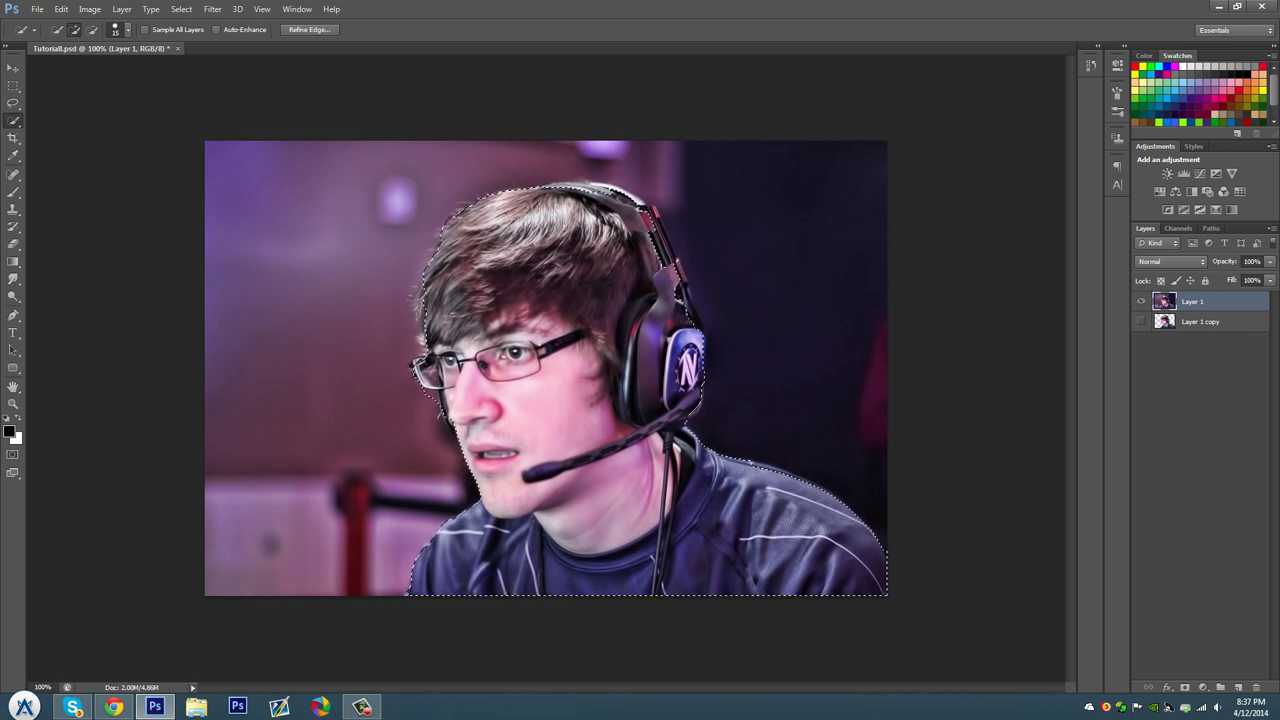
left_click(1141, 301)
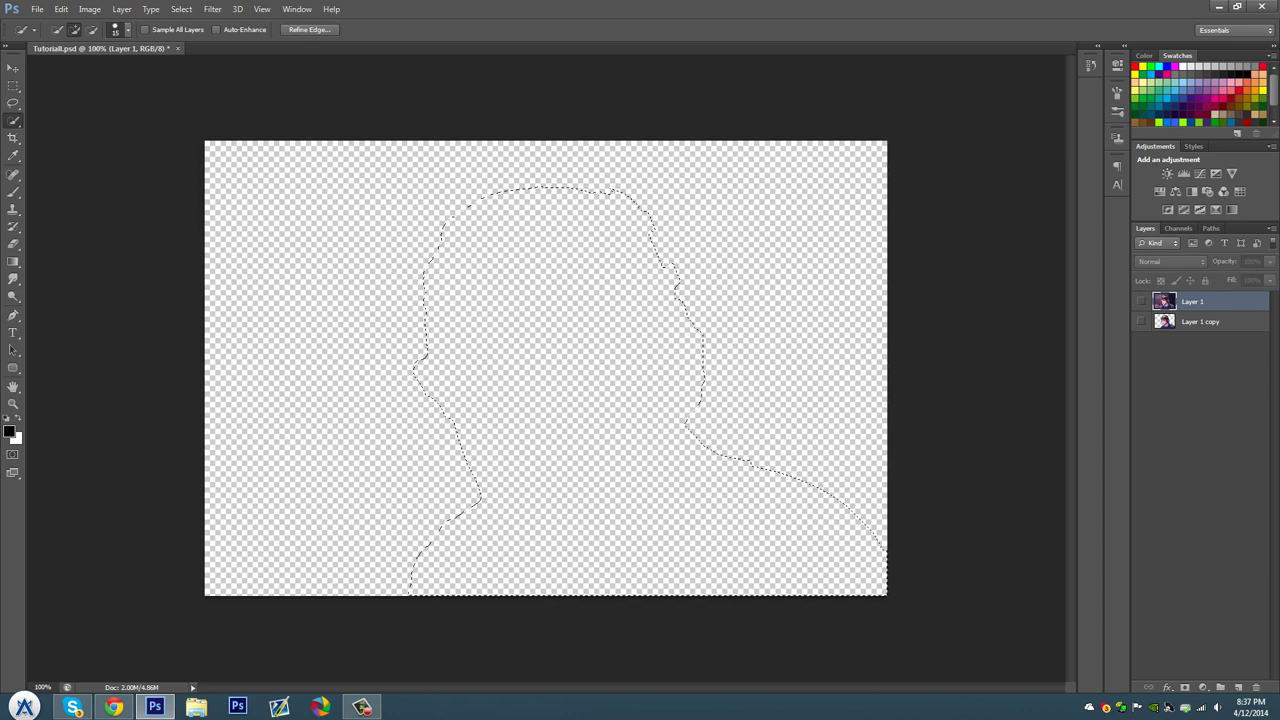
left_click(1141, 301)
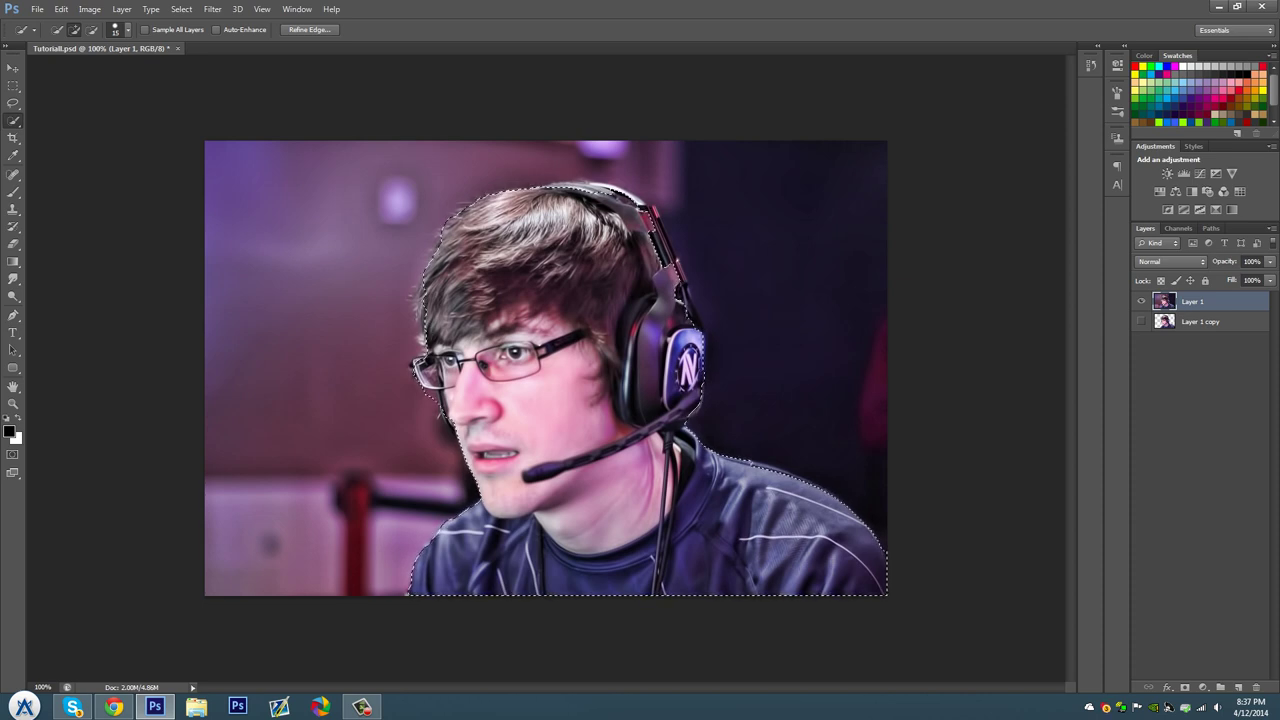
Clear the selection and trace a Pen path at 200% from the shoulder up the jaw to the cheek
key("ctrl+d")
key("p")
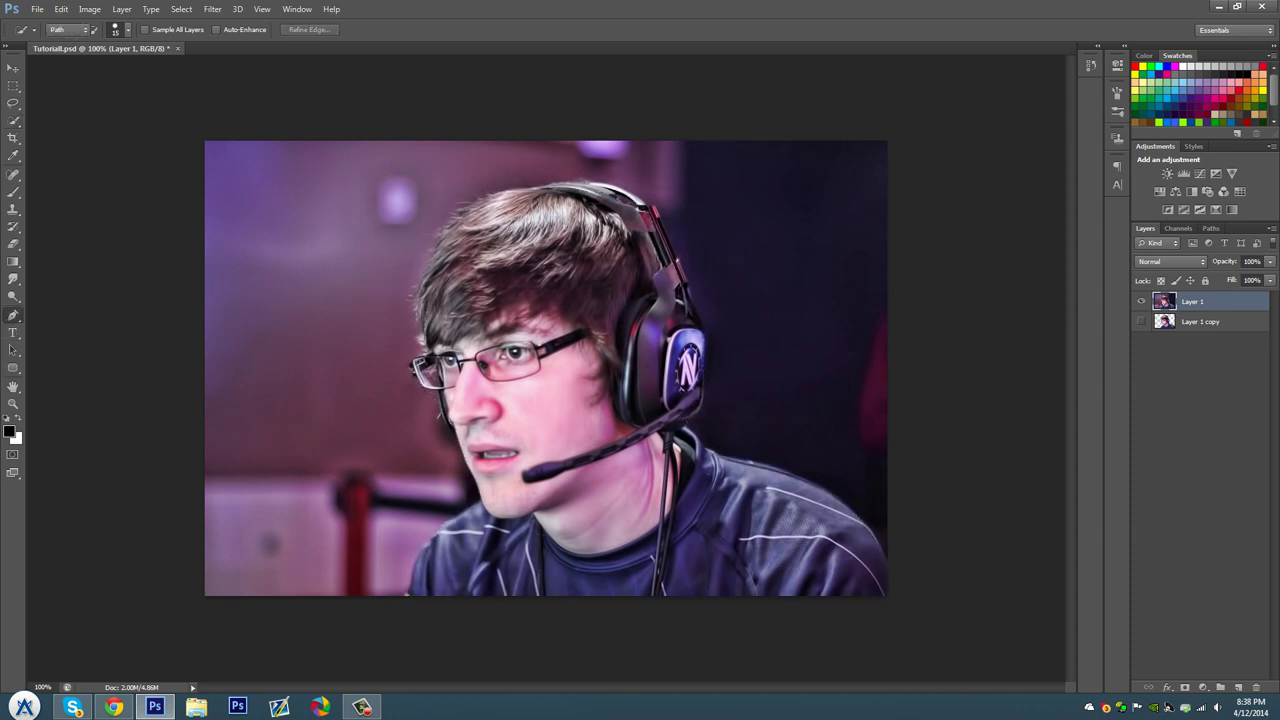
key("ctrl+plus")
scroll(545, 370, "down", 10)
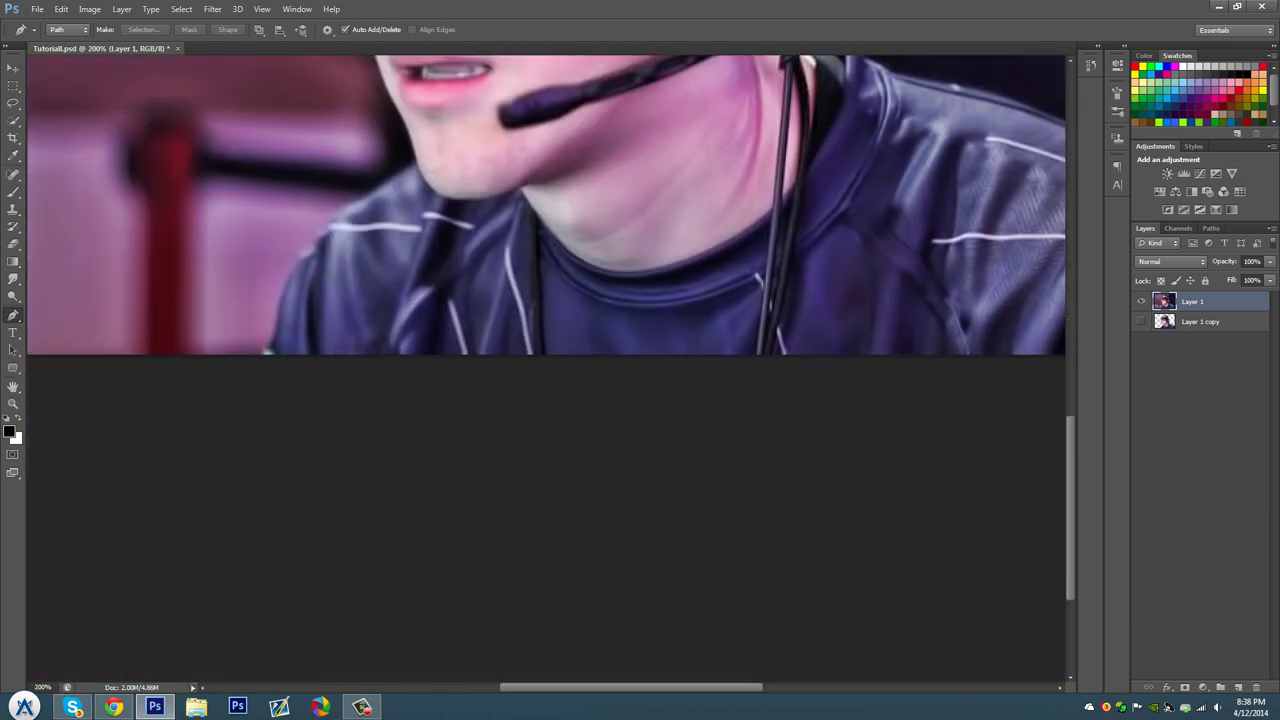
scroll(545, 370, "up", 4)
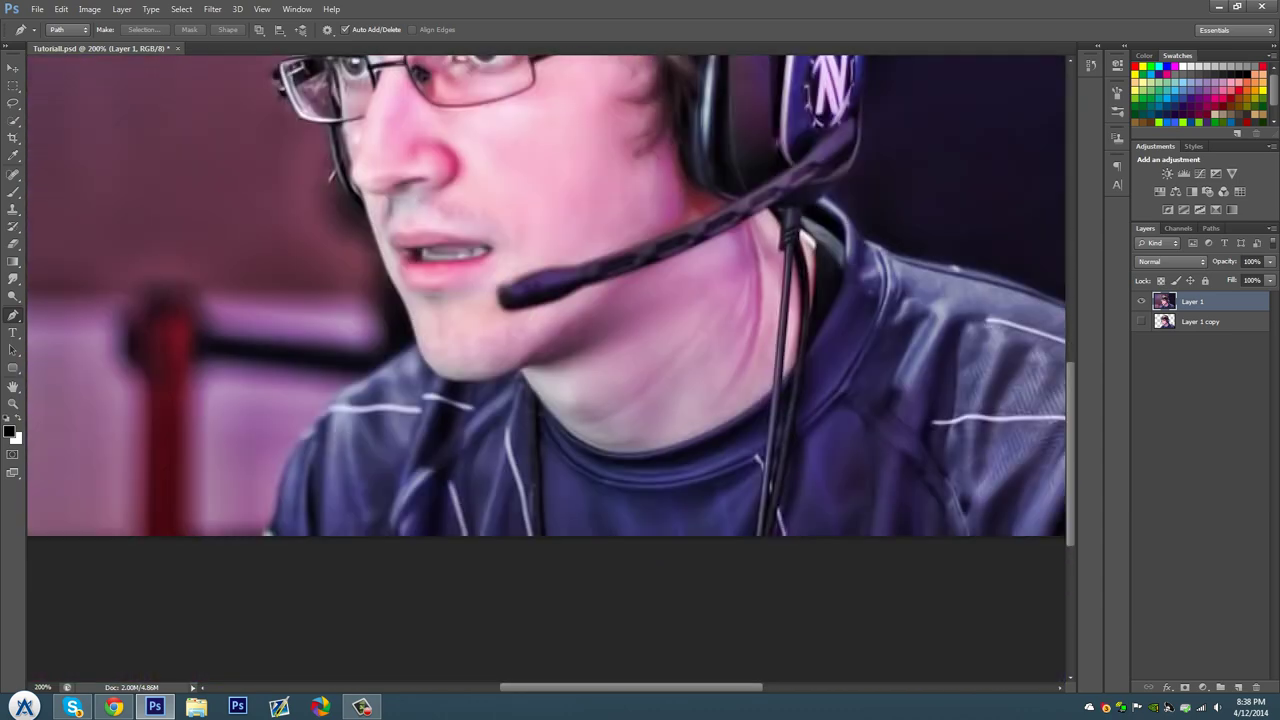
left_click(261, 542)
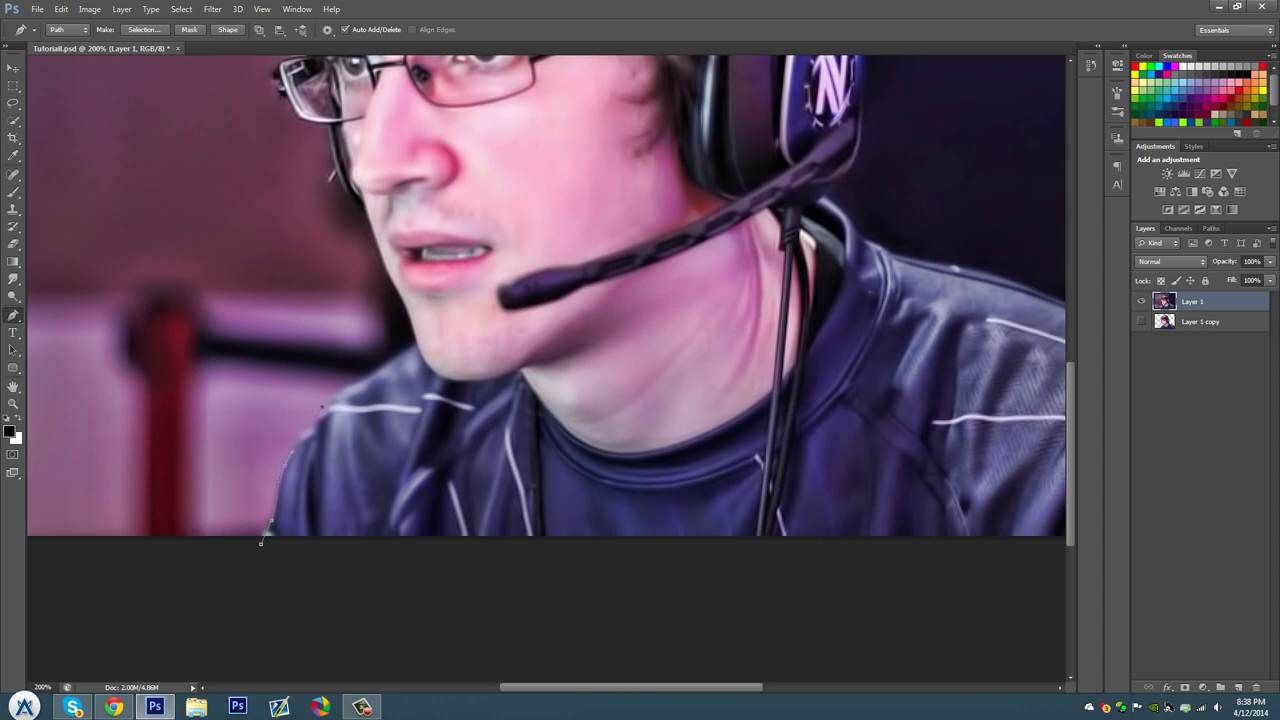
left_click_drag(321, 408, 340, 392)
left_click(393, 357)
scroll(396, 355, "up", 2)
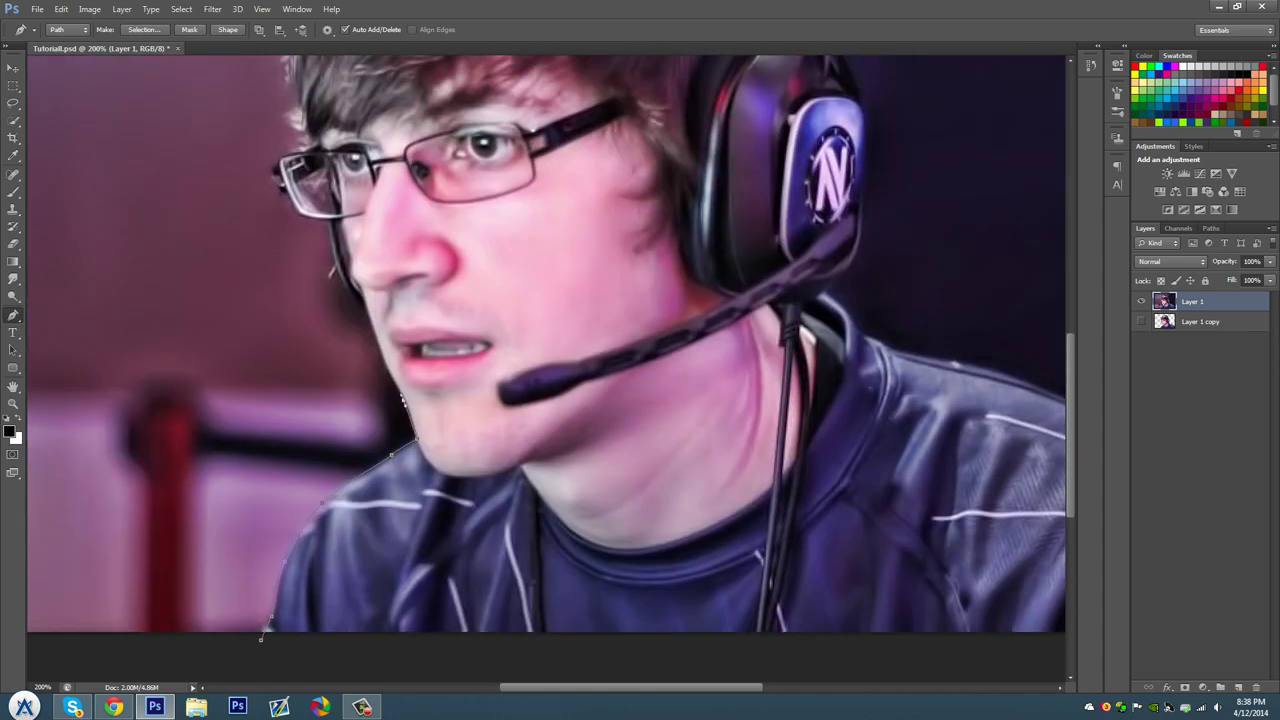
left_click(383, 358)
left_click(362, 303)
scroll(362, 303, "up", 1)
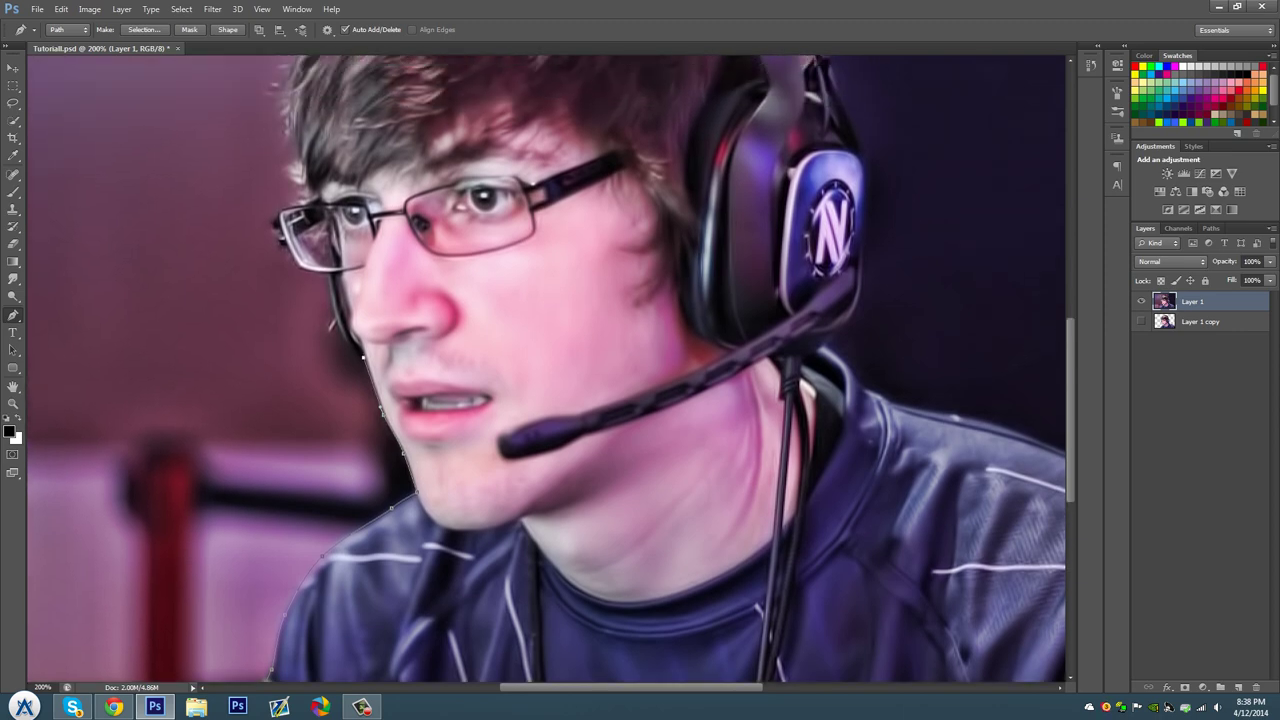
left_click(329, 273)
Curve the path over the head and down the right side, then discard it and deselect
key("ctrl+minus")
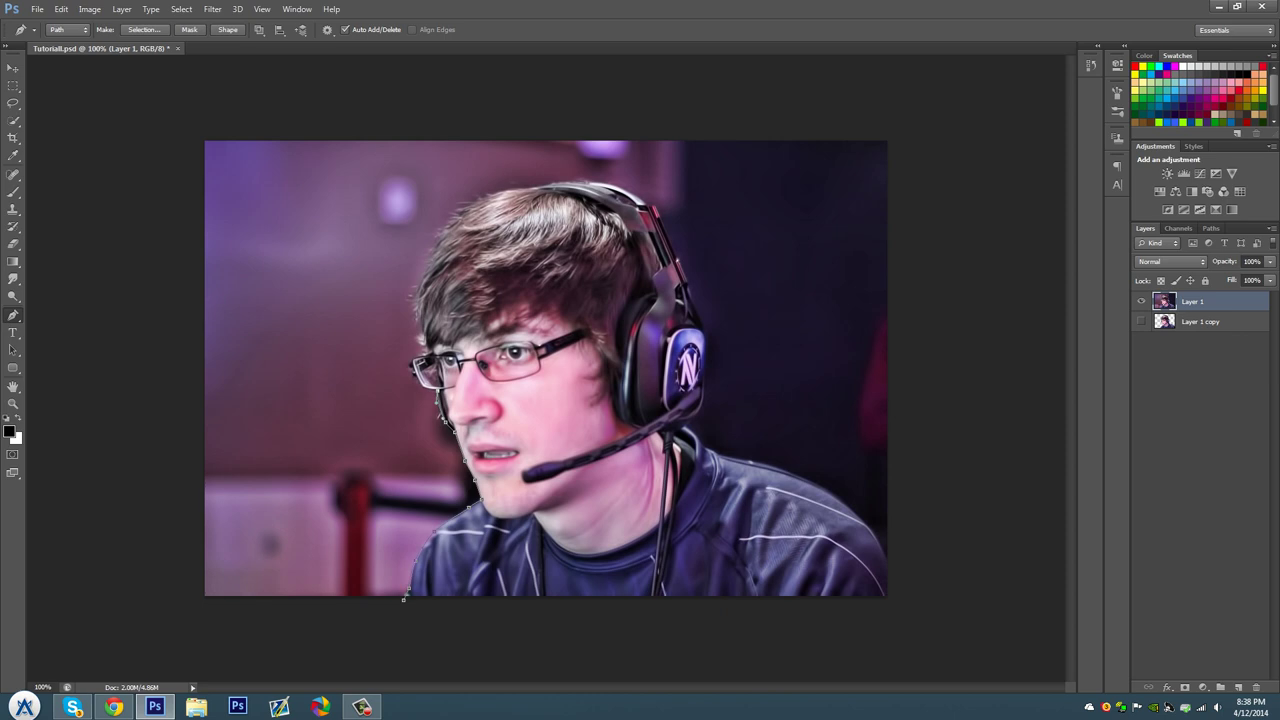
left_click_drag(510, 165, 692, 165)
left_click_drag(801, 316, 870, 538)
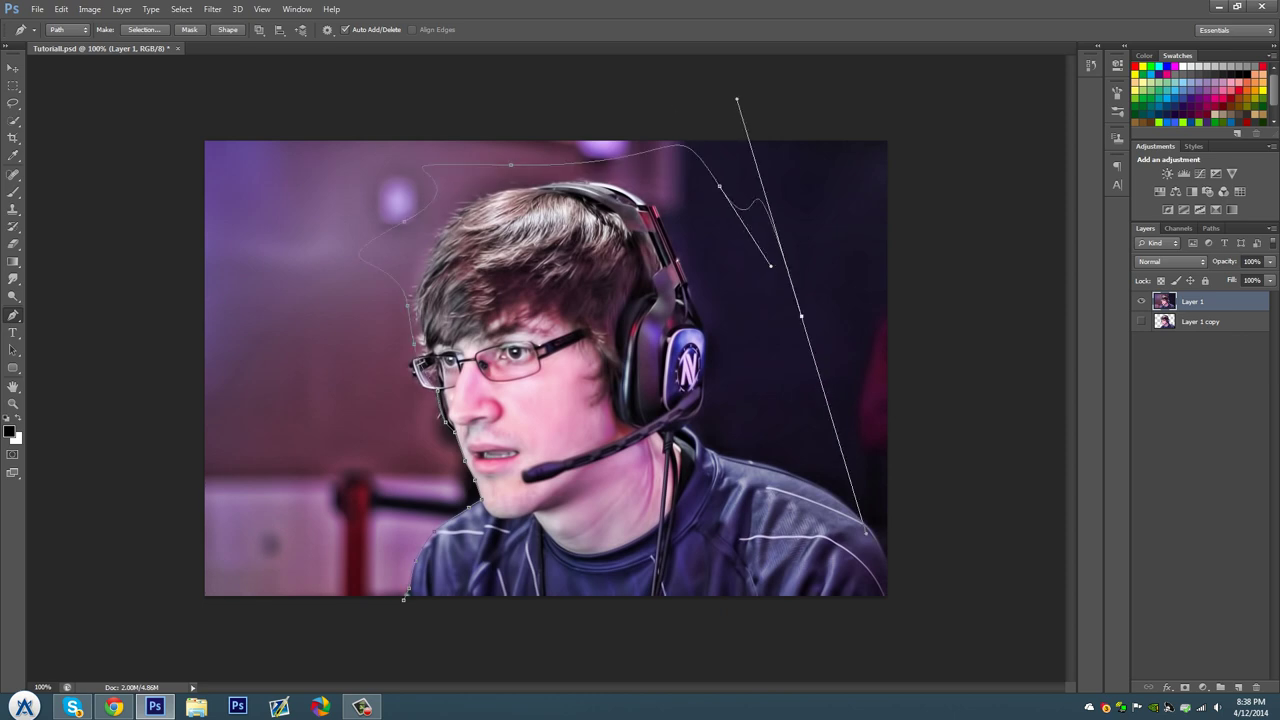
key("Return")
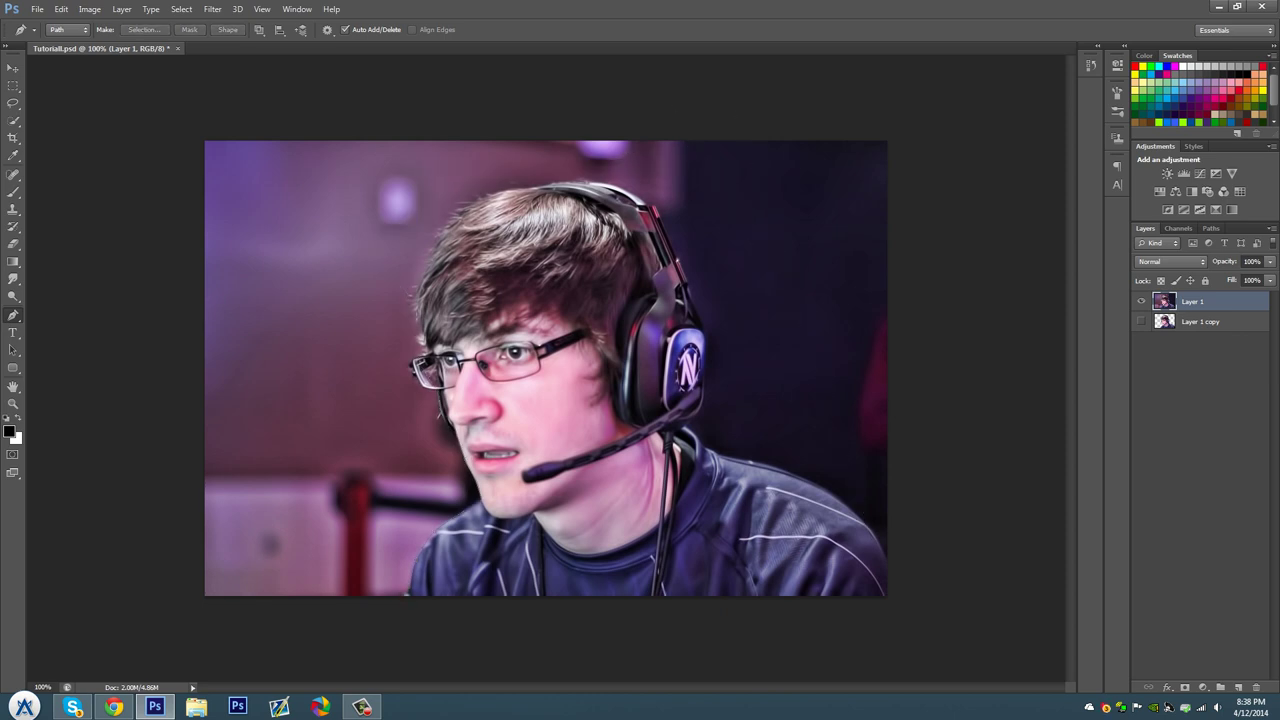
left_click(1141, 301)
left_click(1141, 301)
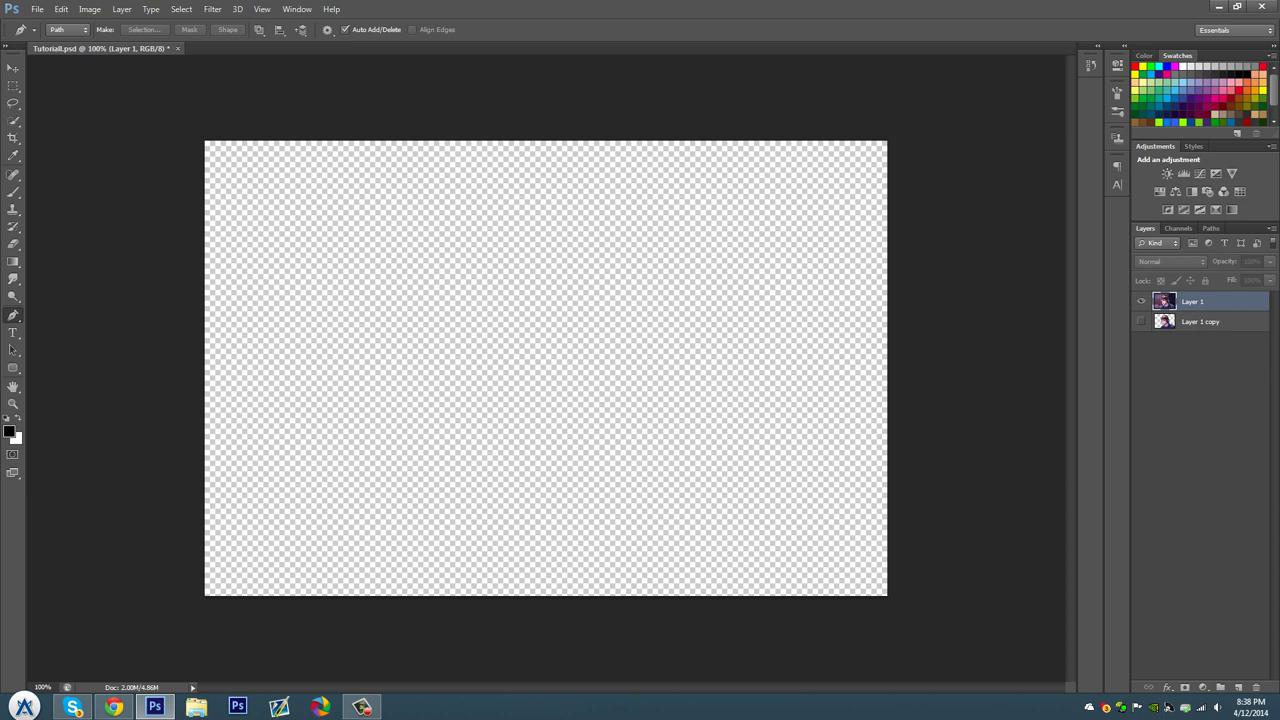
key("ctrl+d")
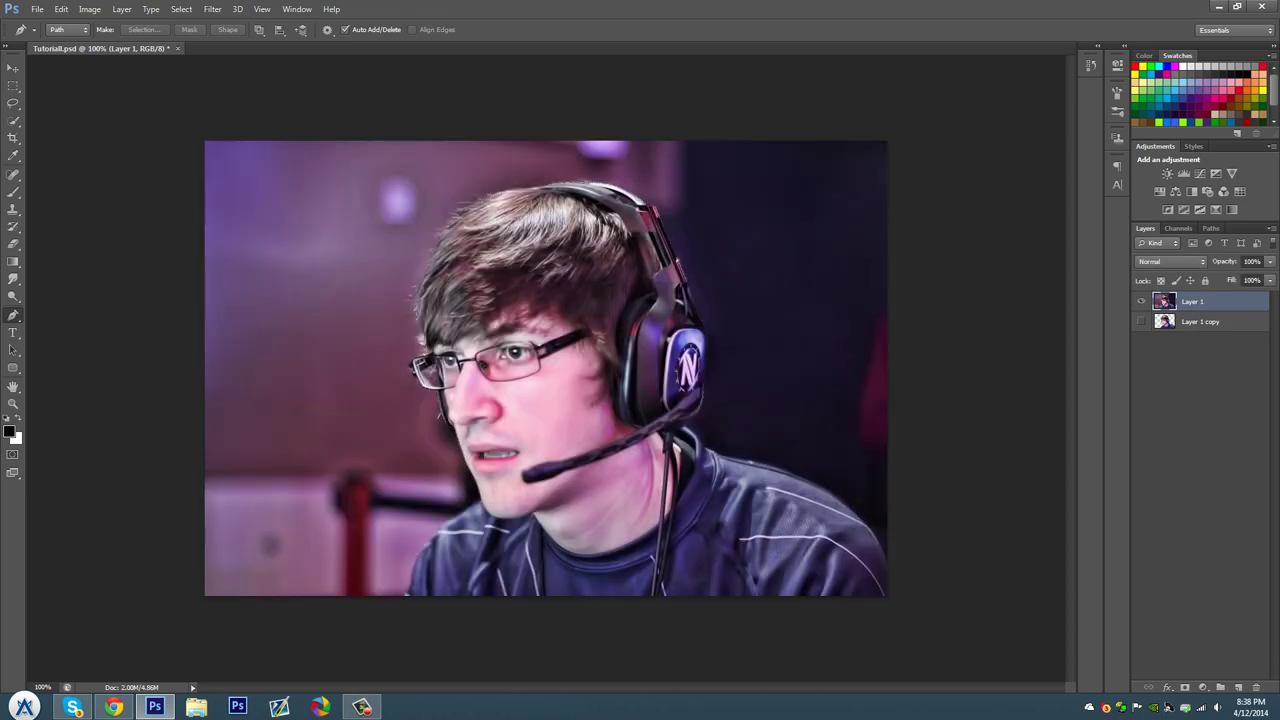
Draw a new closed path and convert it to a selection with Feather Radius 0
left_click(270, 295)
left_click(500, 318)
left_click(442, 418)
left_click_drag(253, 392, 257, 365)
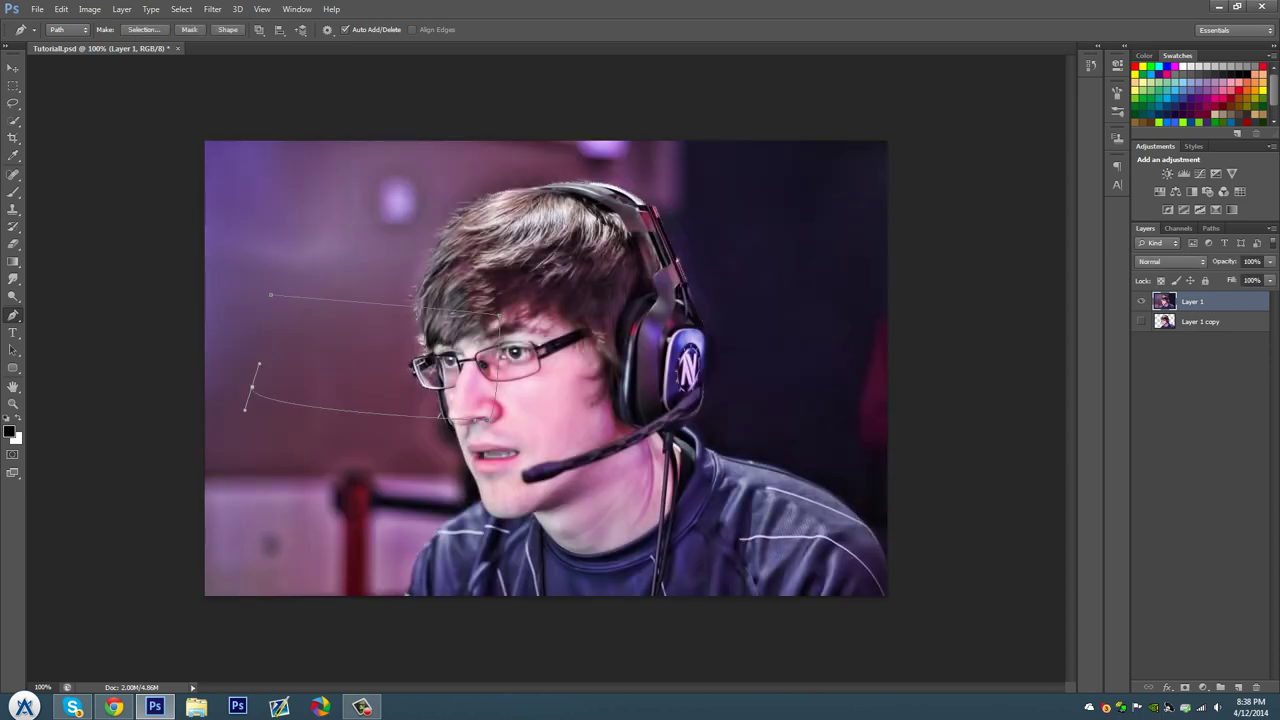
left_click(270, 295)
right_click(368, 321)
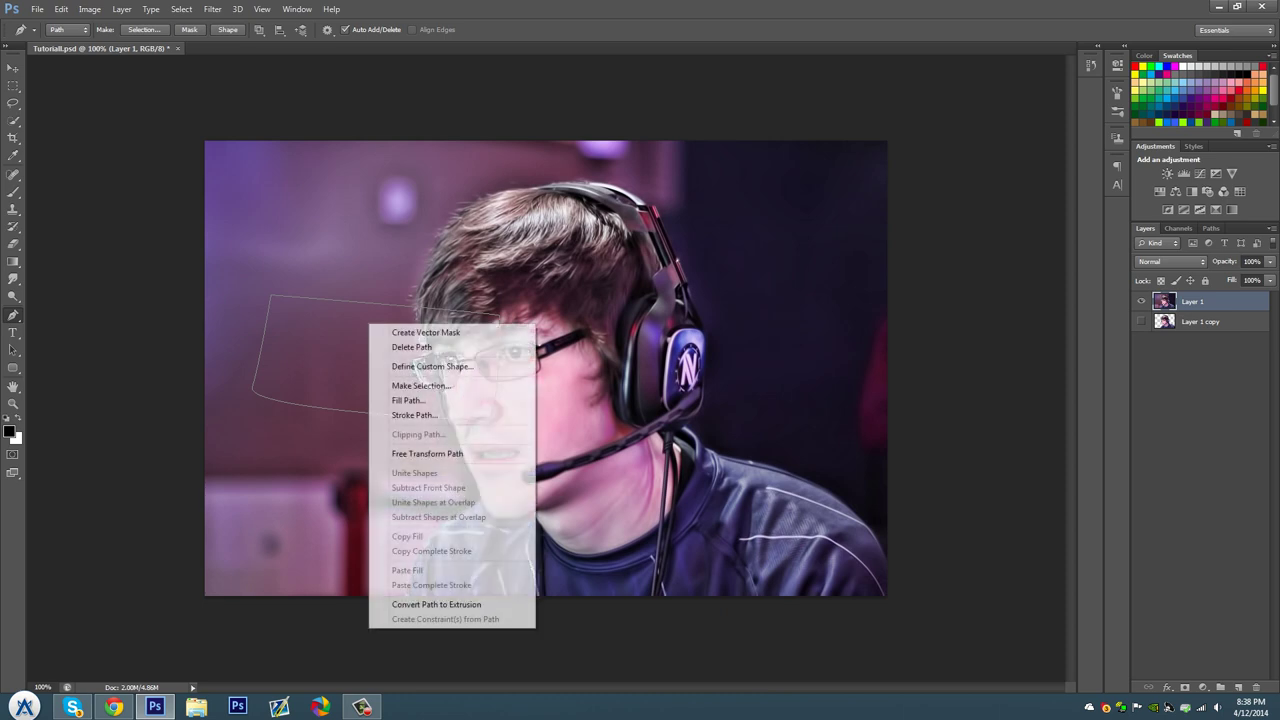
left_click(400, 383)
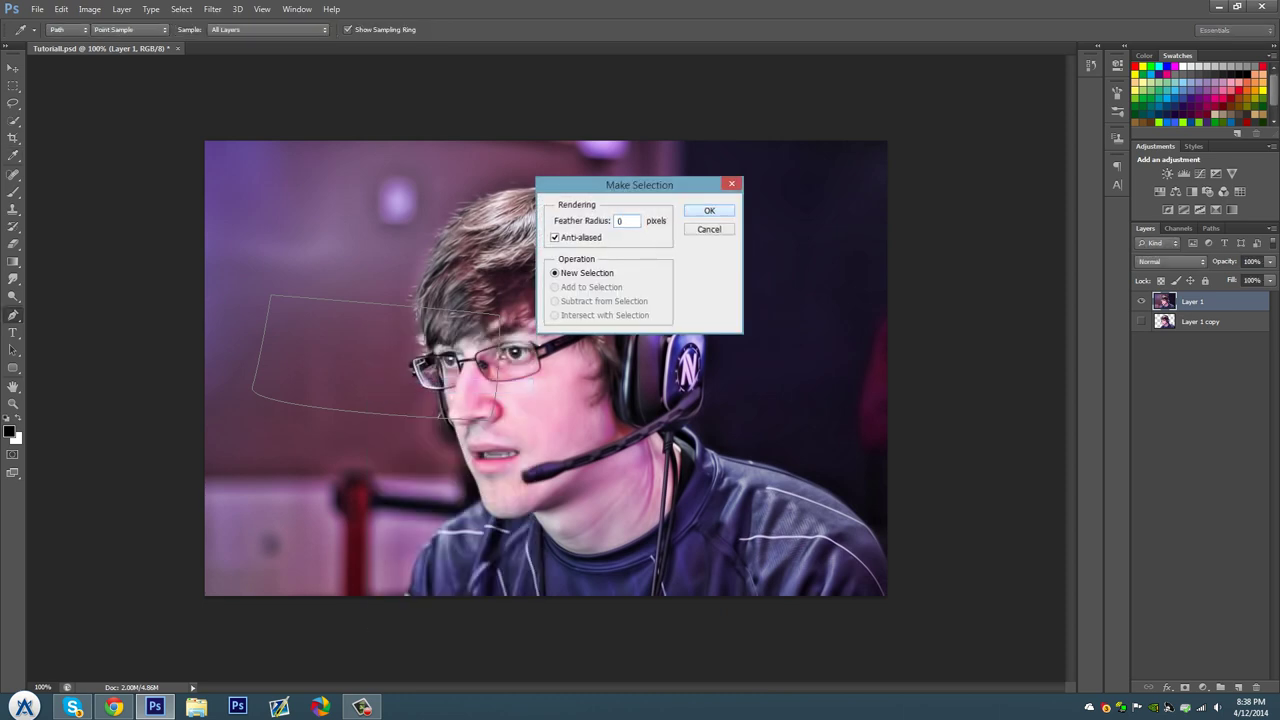
key("Return")
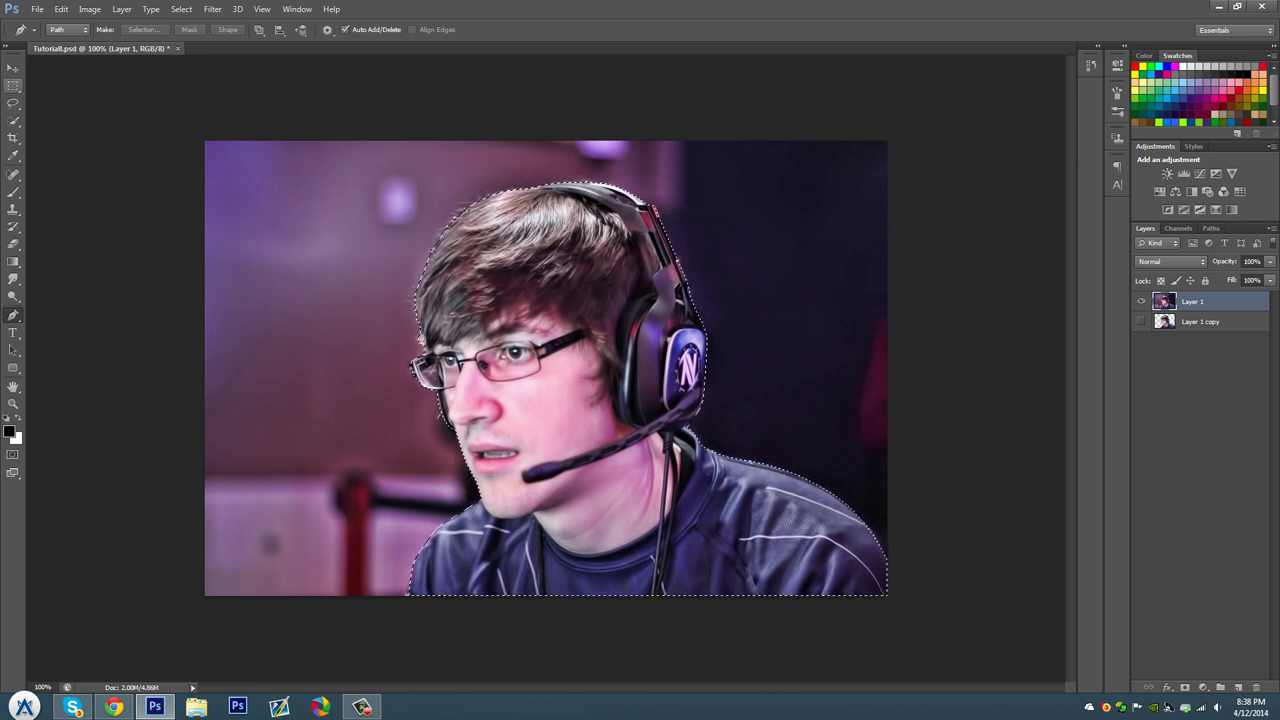
In Refine Edge, set Radius to 5 px and return Shift Edge to 0 after trying it
left_click(13, 86)
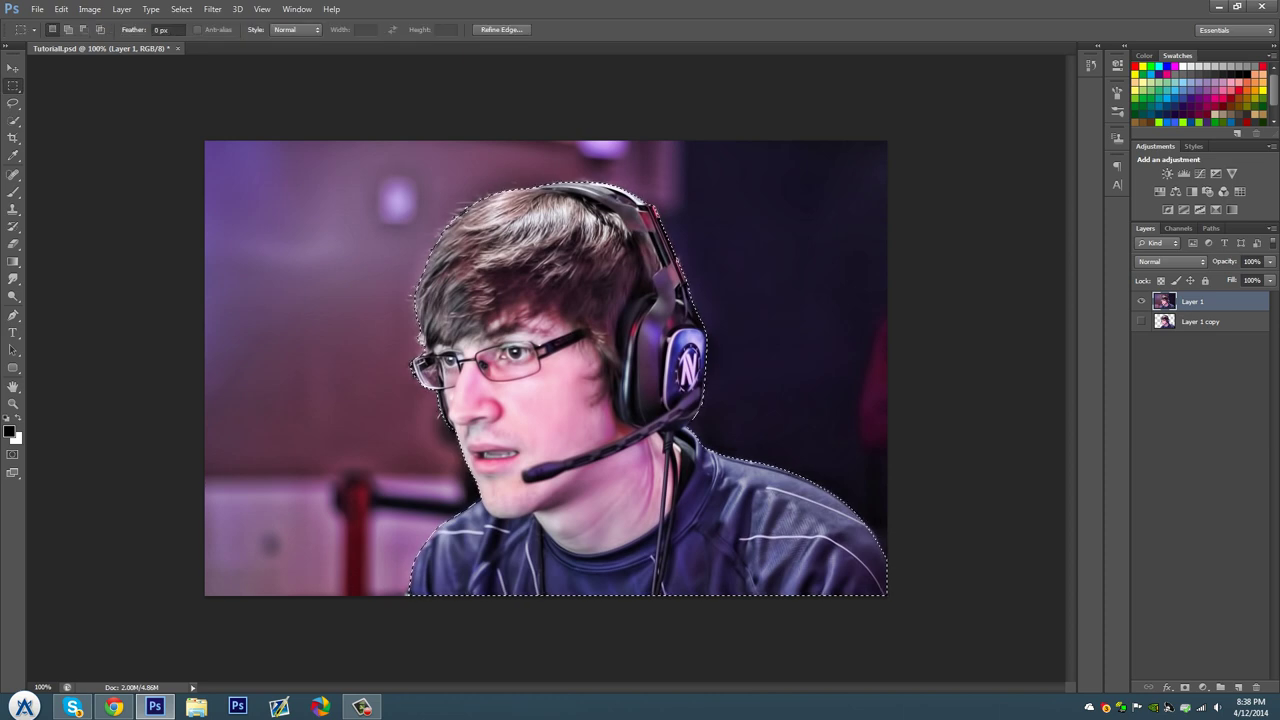
left_click(501, 29)
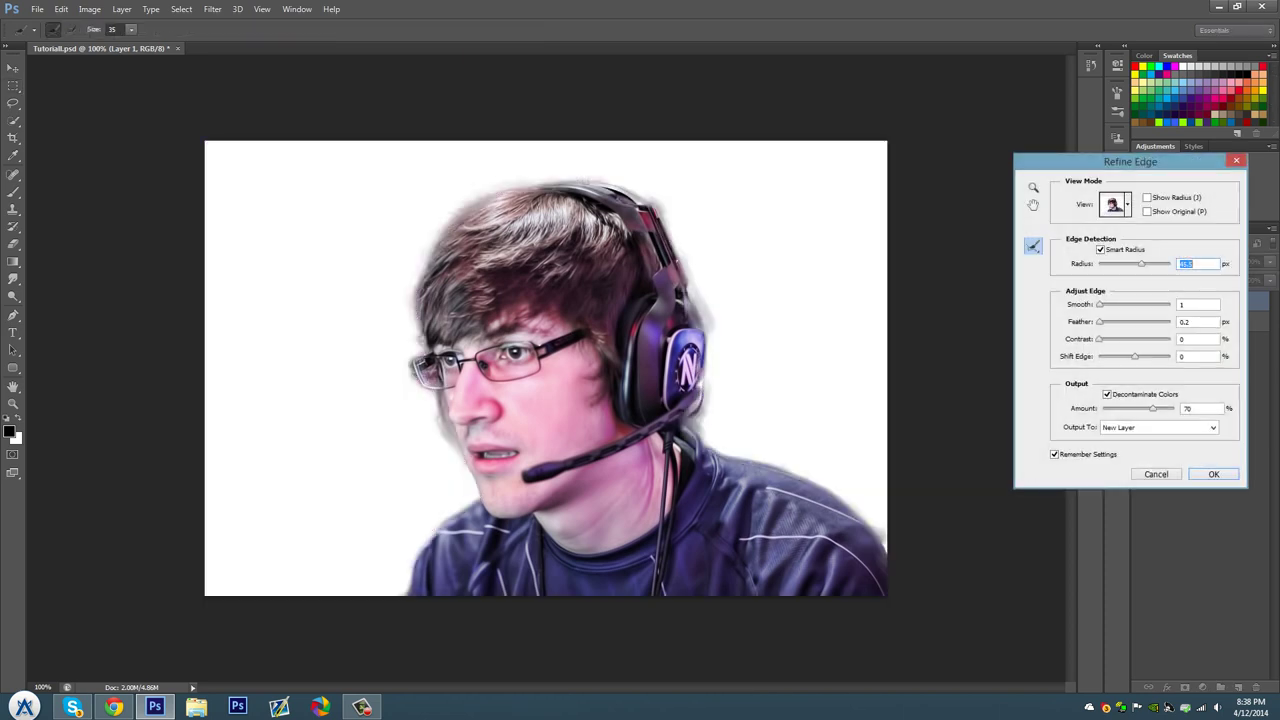
mouse_move(1130, 161)
left_mouse_down()
mouse_move(758, 126)
mouse_move(842, 129)
left_mouse_up()
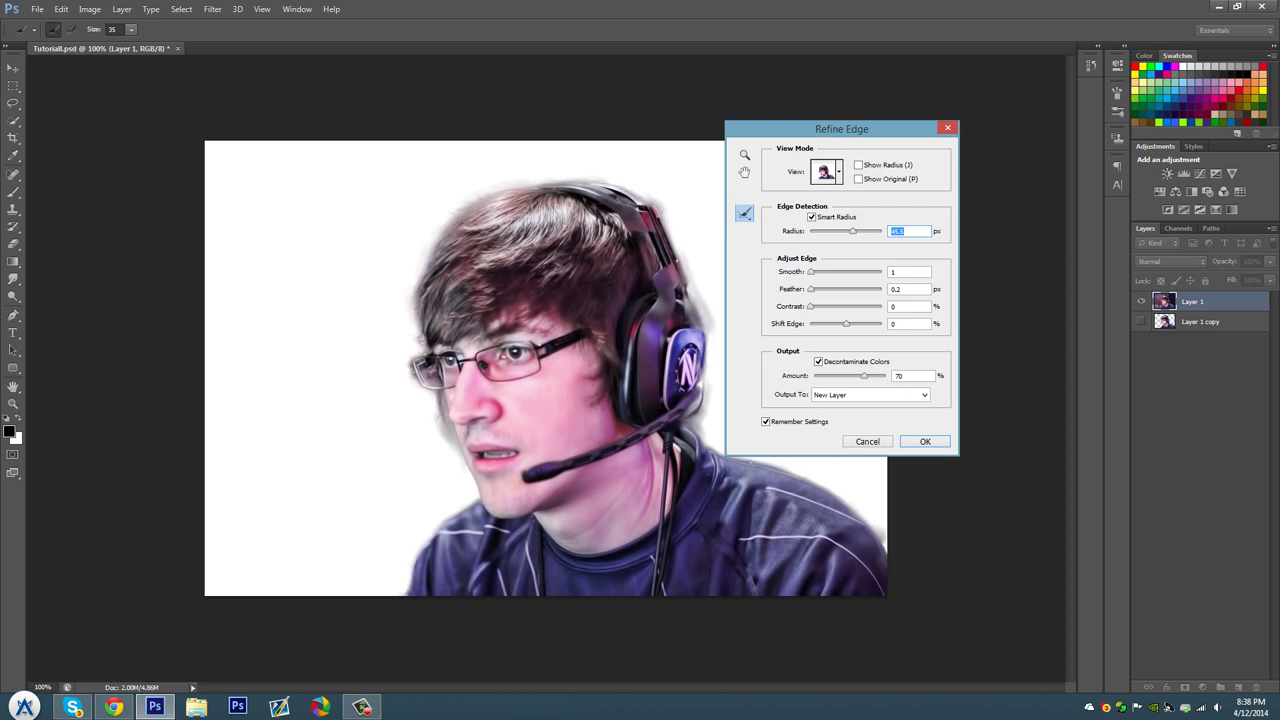
type("3.3")
key("Up")
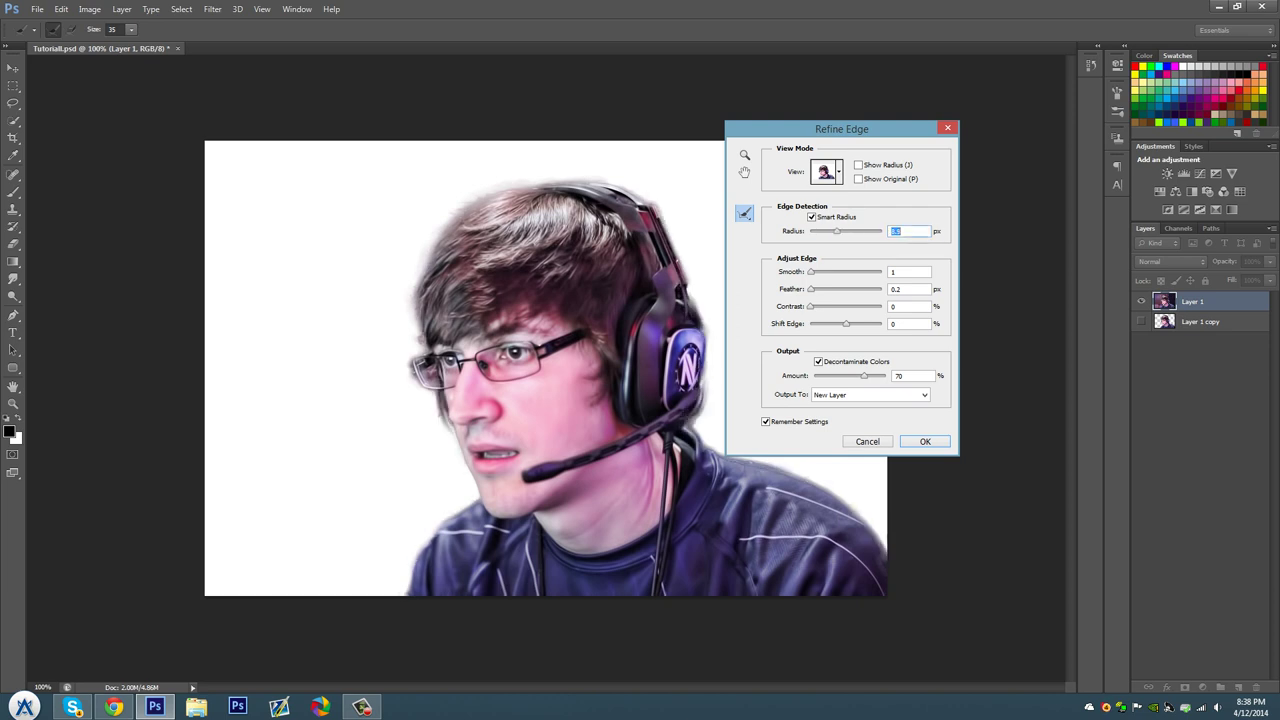
key("Up")
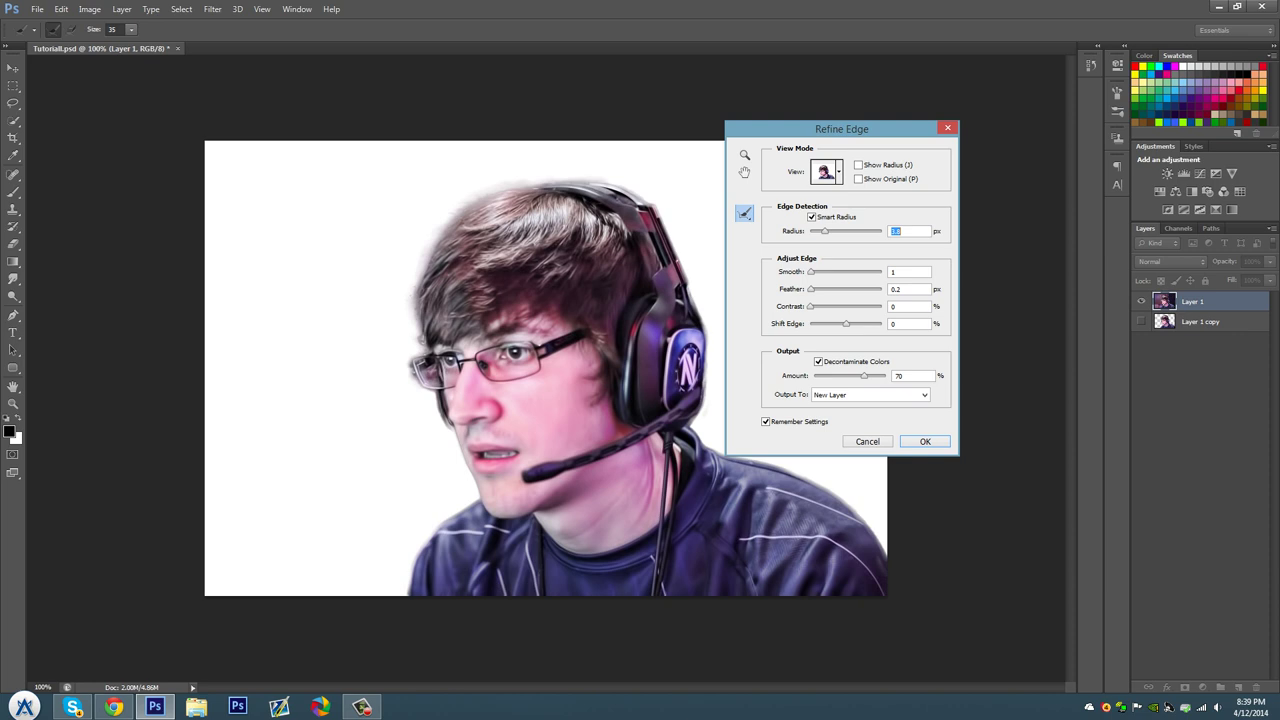
type("5")
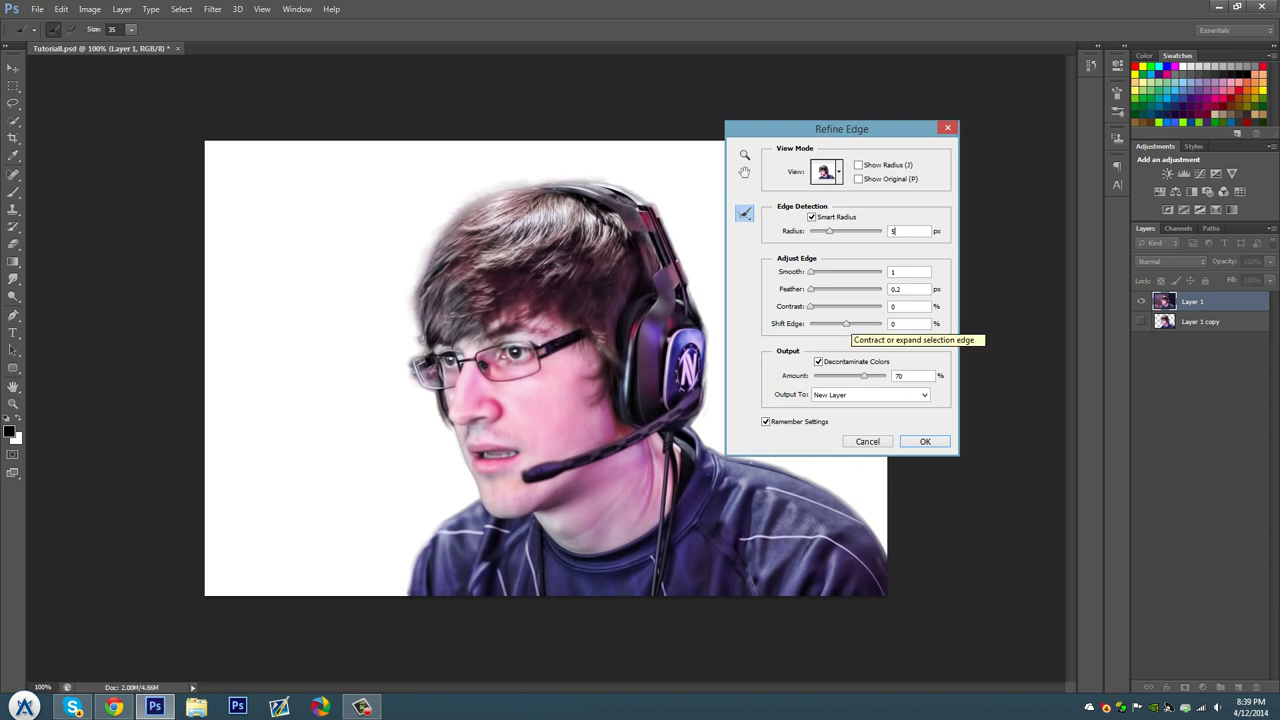
mouse_move(846, 323)
left_mouse_down()
mouse_move(858, 323)
mouse_move(818, 323)
left_mouse_up()
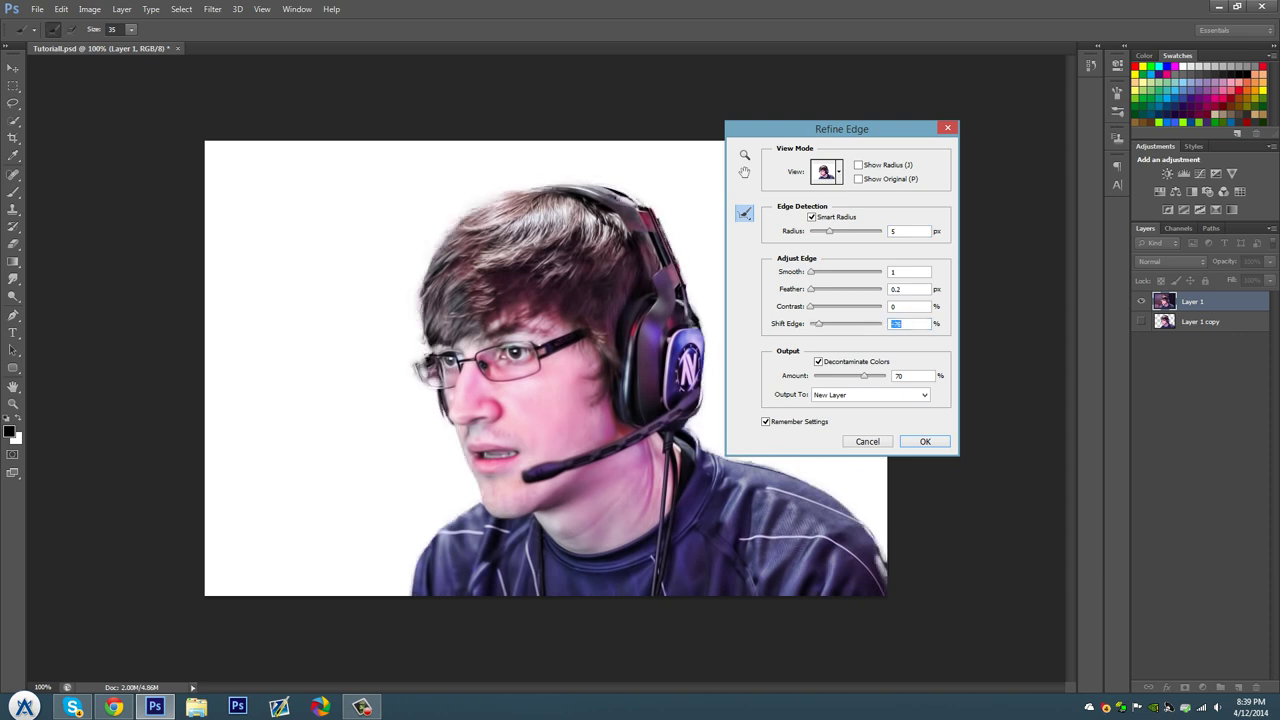
type("0")
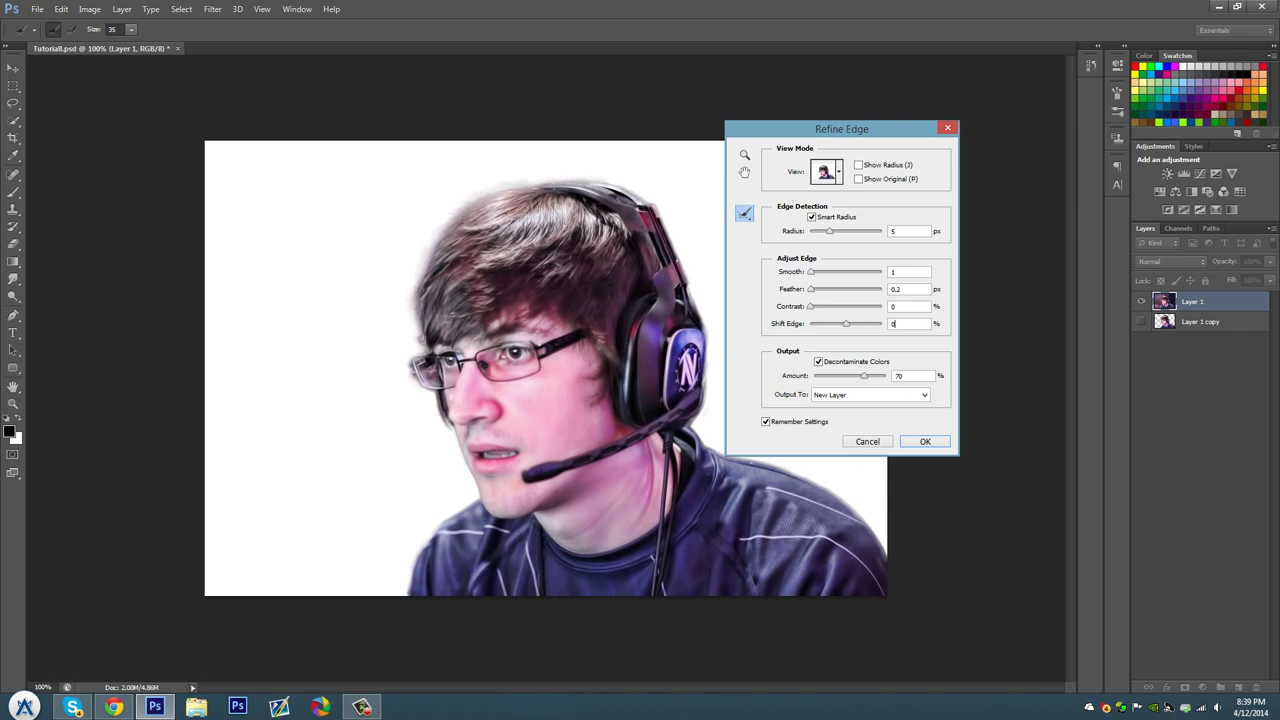
Erase edge refinements along the shirt, chin, cheek and right shoulder up to the headset
left_click(744, 213)
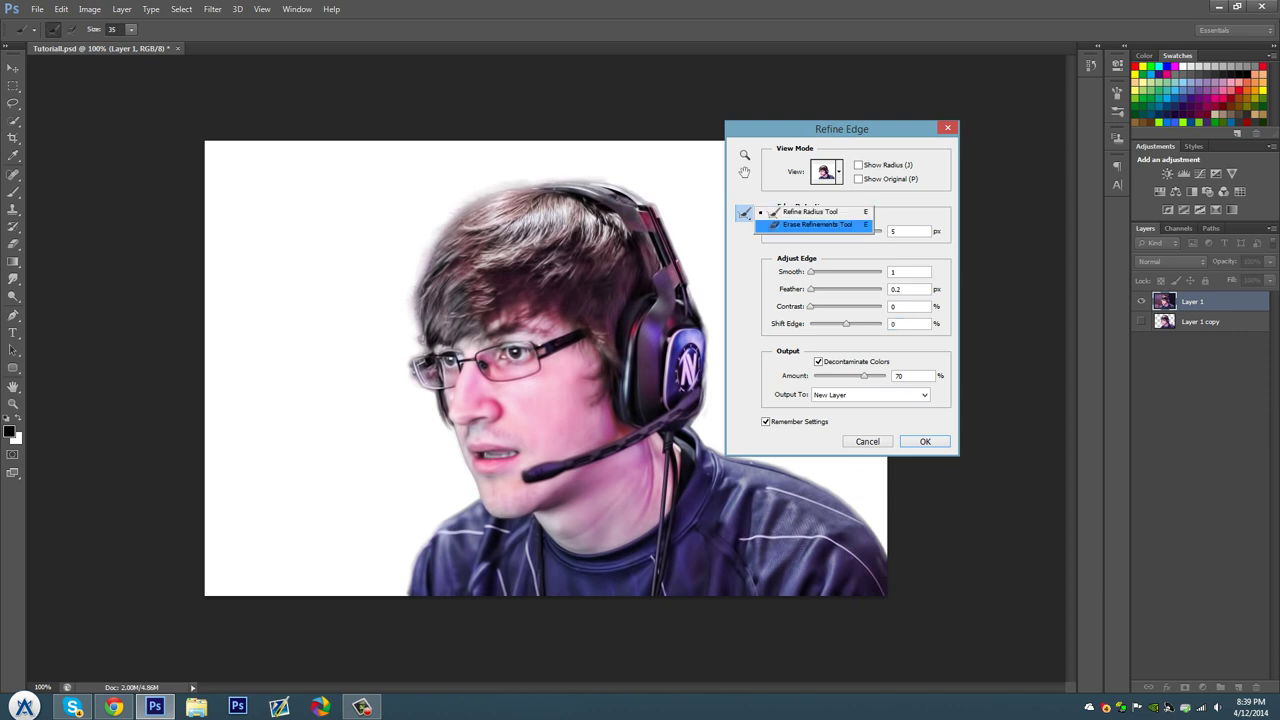
left_click(815, 224)
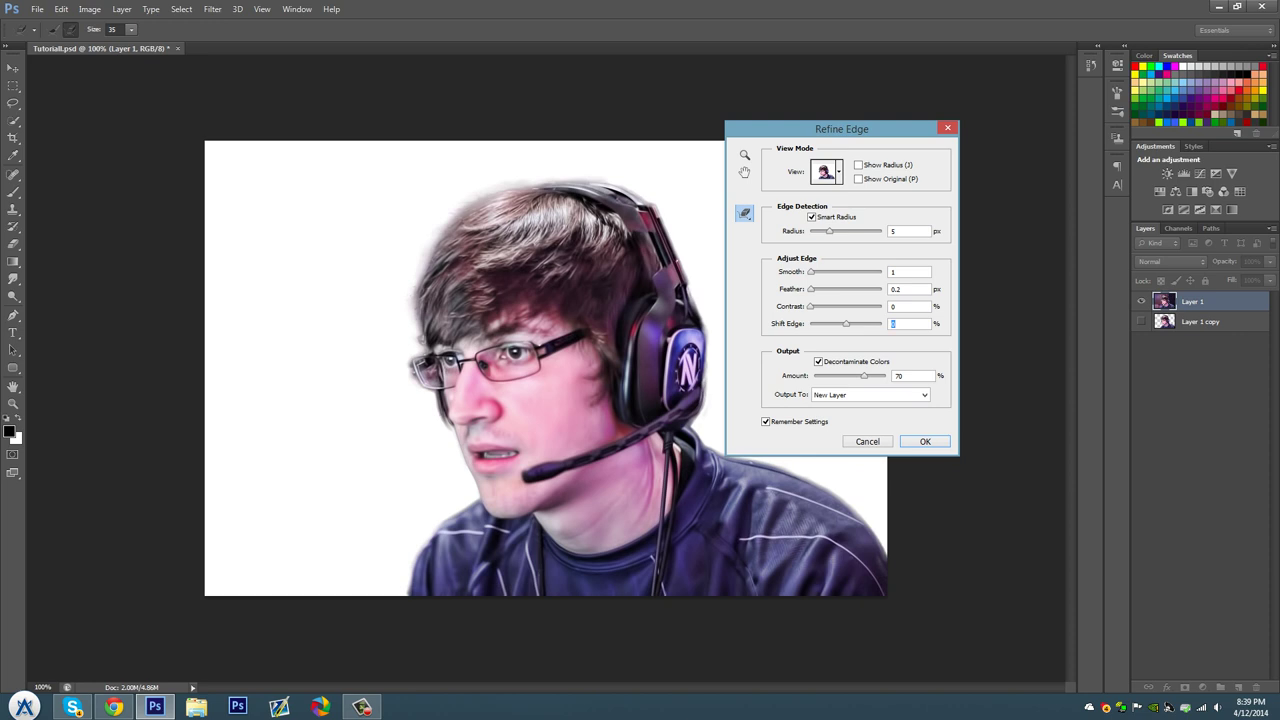
left_click_drag(413, 592, 505, 472)
mouse_move(482, 514)
left_mouse_down()
mouse_move(460, 435)
mouse_move(418, 362)
left_mouse_up()
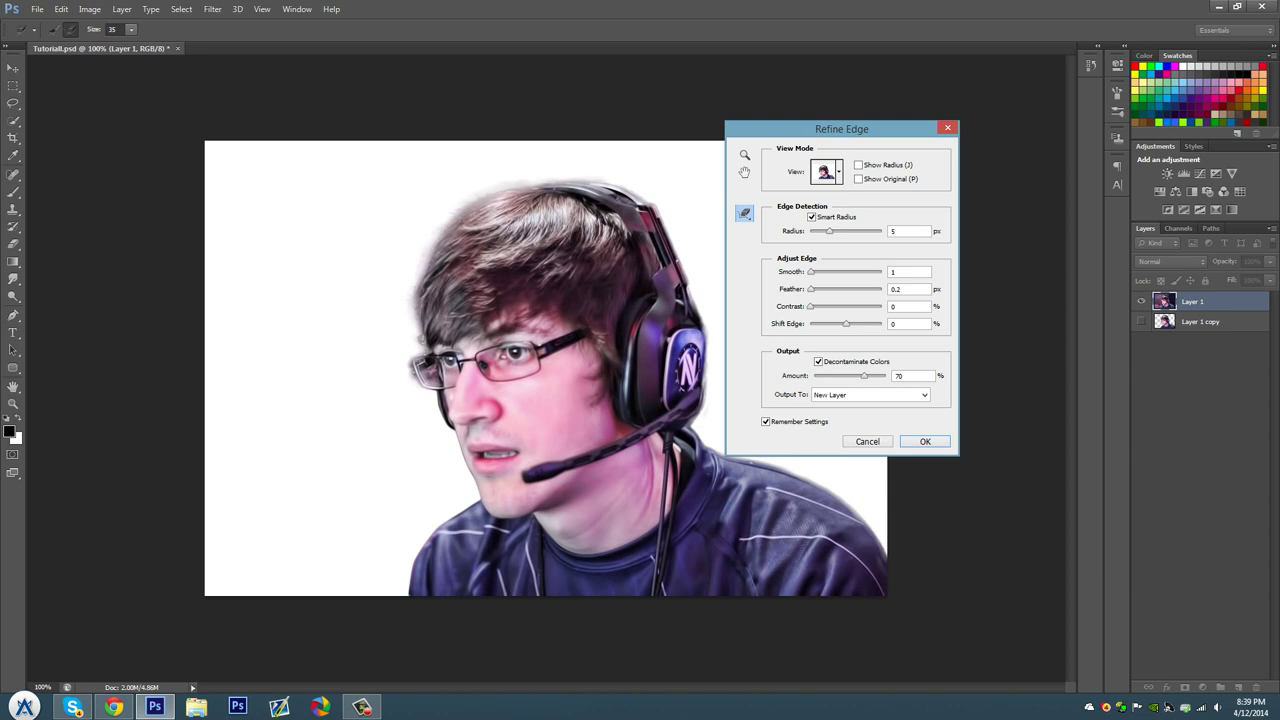
left_click_drag(842, 129, 941, 123)
mouse_move(880, 560)
left_mouse_down()
mouse_move(840, 505)
mouse_move(695, 440)
mouse_move(689, 280)
mouse_move(640, 196)
mouse_move(600, 184)
left_mouse_up()
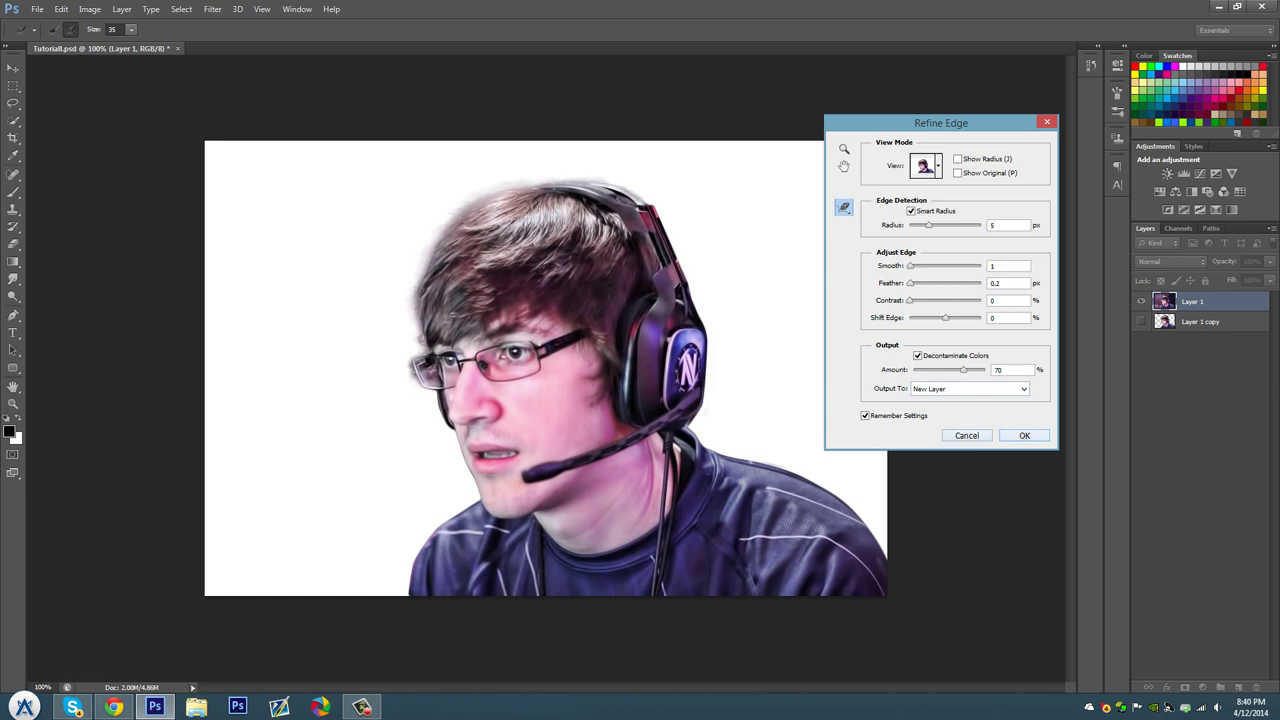
Output the refined cut-out to a new layer and delete Layer 1 copy
key("Return")
left_click(1200, 341)
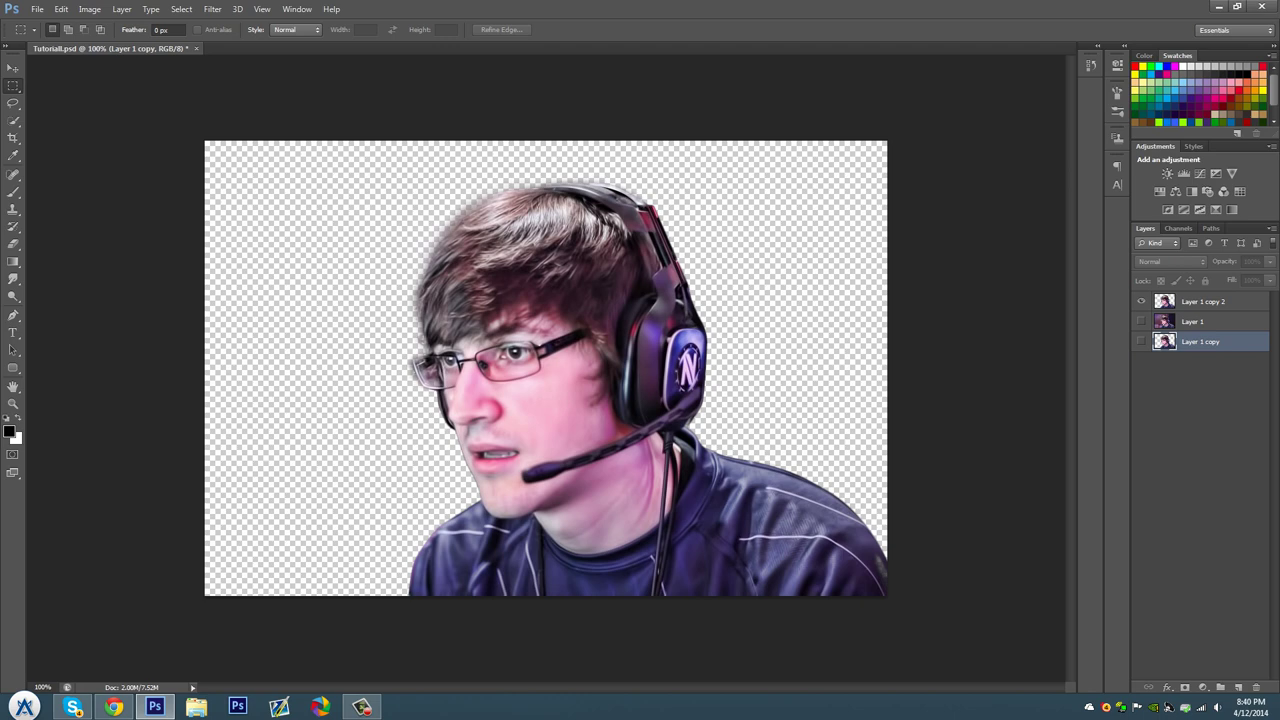
key("Delete")
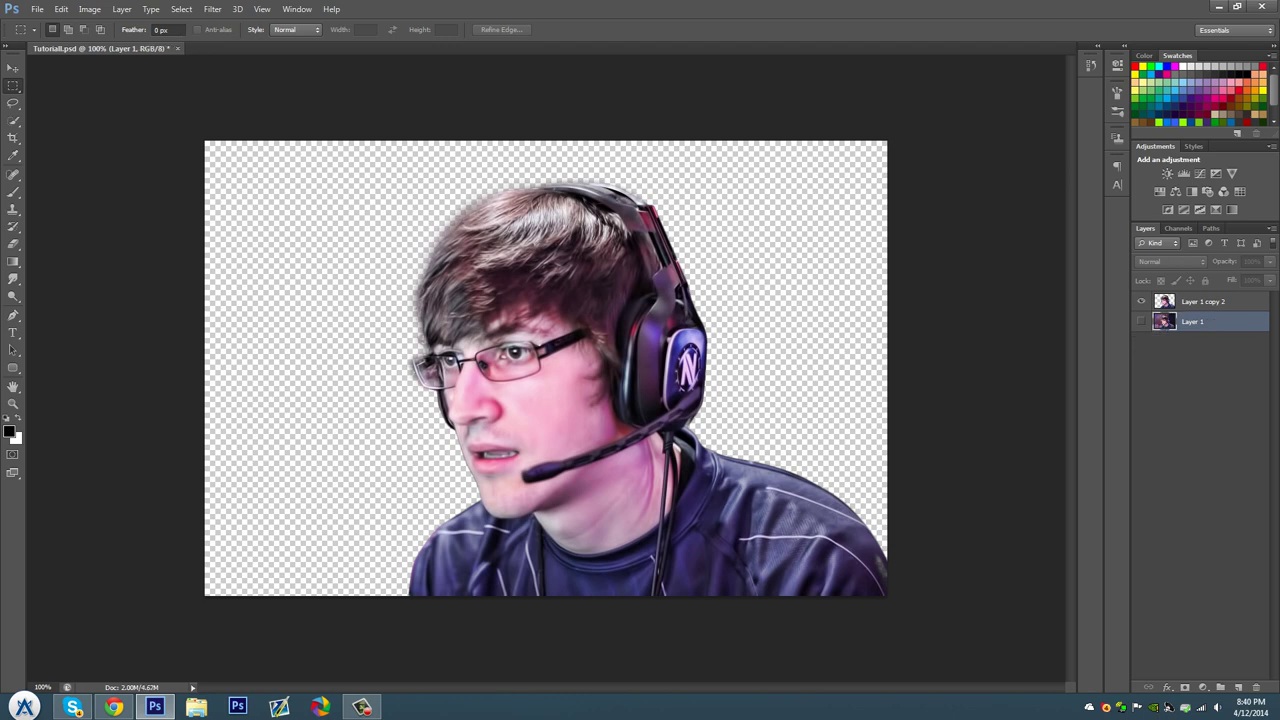
left_click(13, 68)
left_click(37, 9)
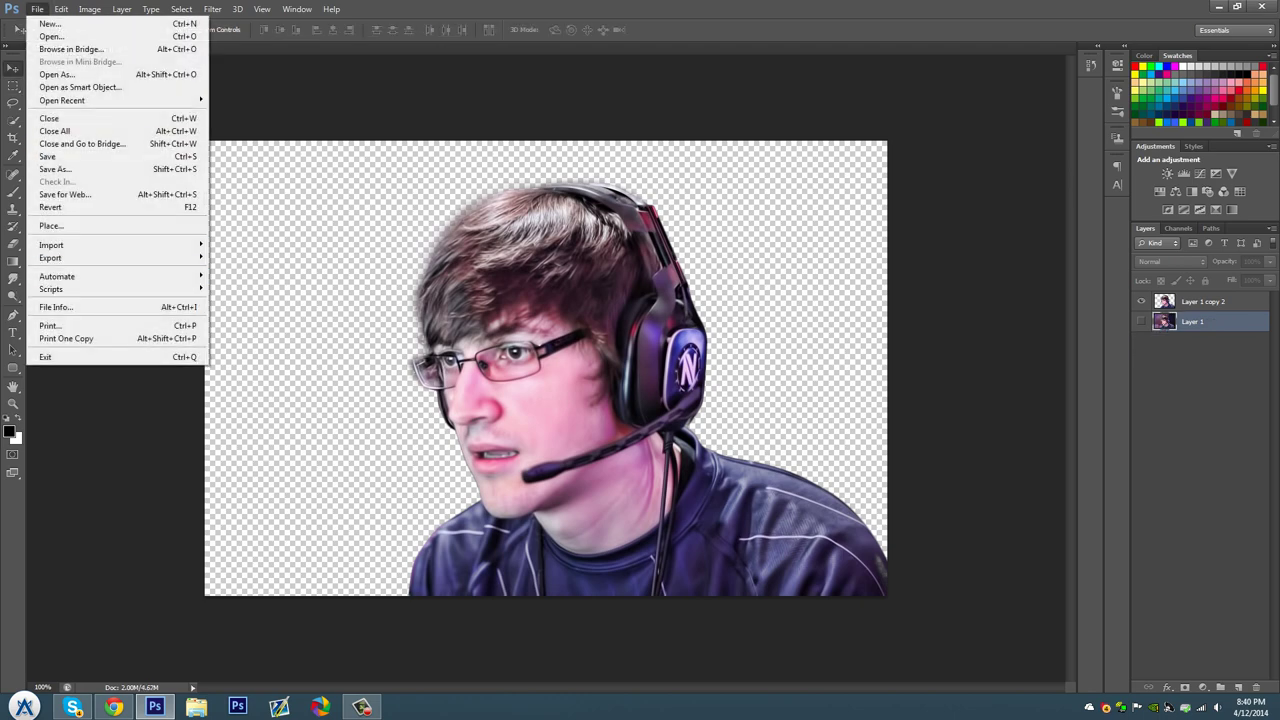
left_click(55, 169)
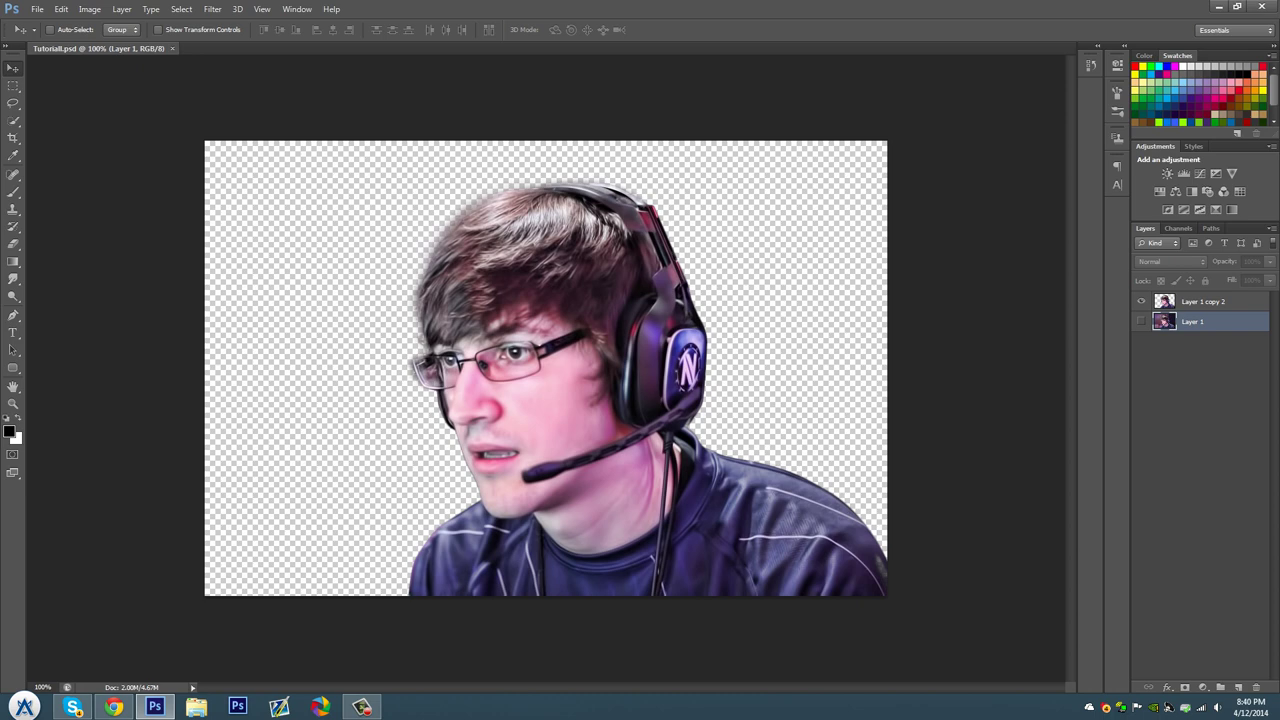
Show the original photo, make two copies of it, and hide both backup copies
key("ctrl+comma")
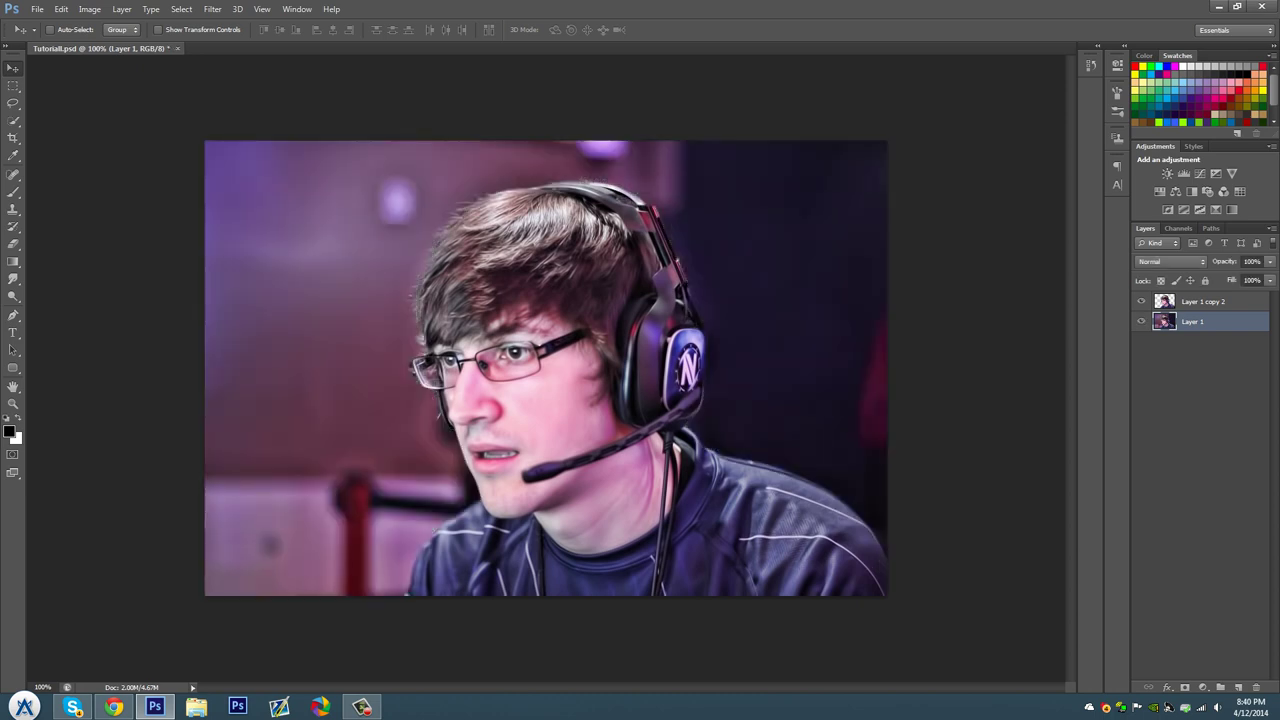
key("ctrl+j")
key("alt+bracketright")
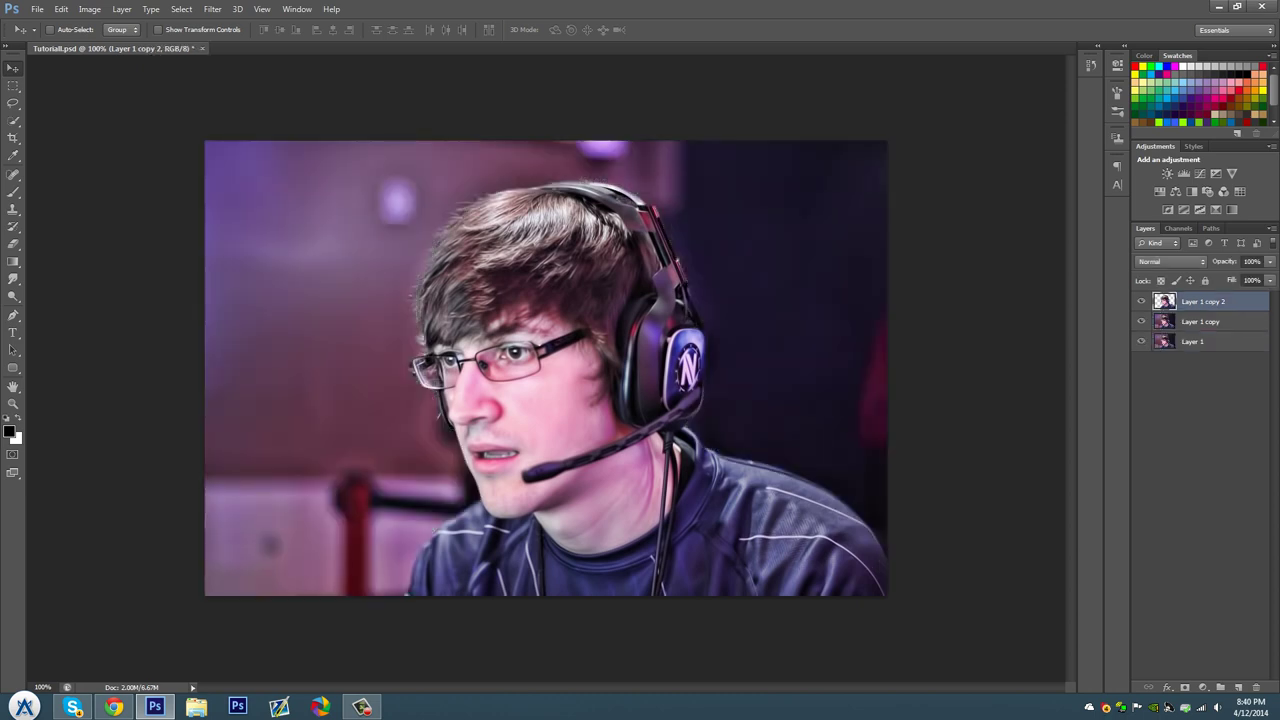
key("ctrl+j")
key("ctrl+bracketleft")
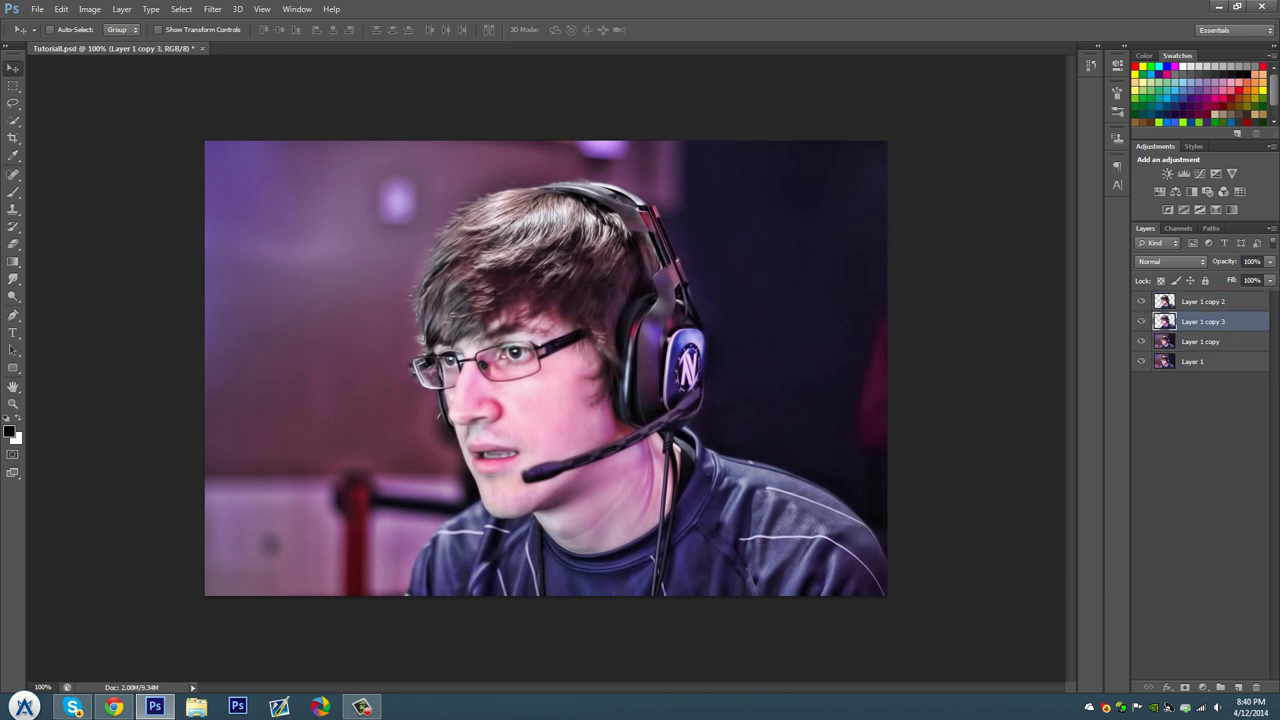
key("shift+alt+bracketleft")
key("ctrl+bracketleft")
key("ctrl+comma")
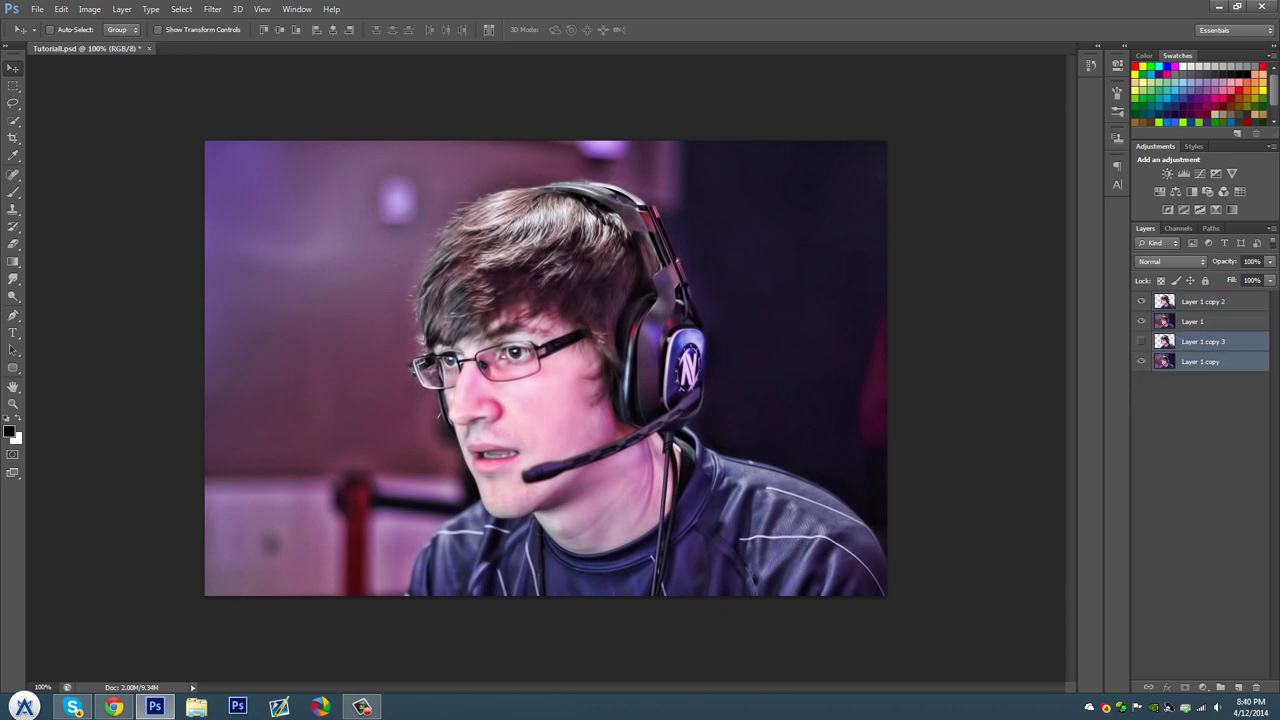
key("alt+bracketright")
key("alt+bracketright")
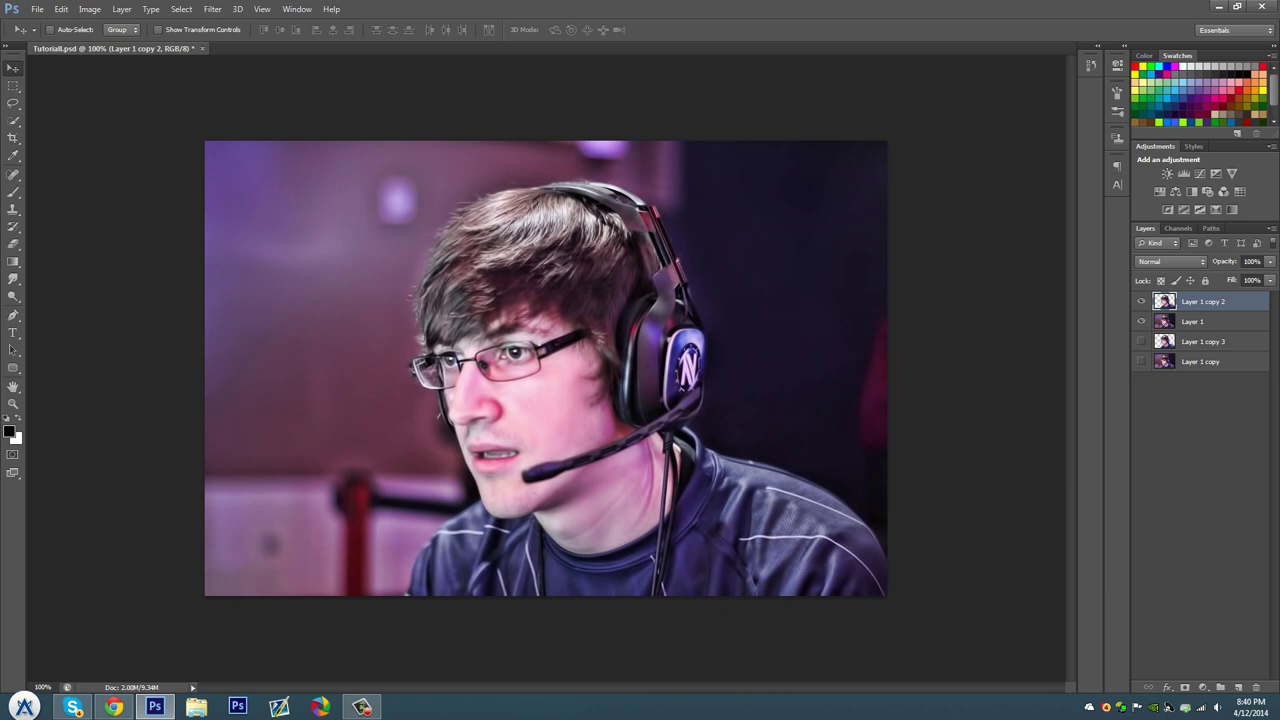
Save the document and open Hue/Saturation on the background photo layer
key("alt+f")
key("Up")
key("Return")
key("alt+bracketleft")
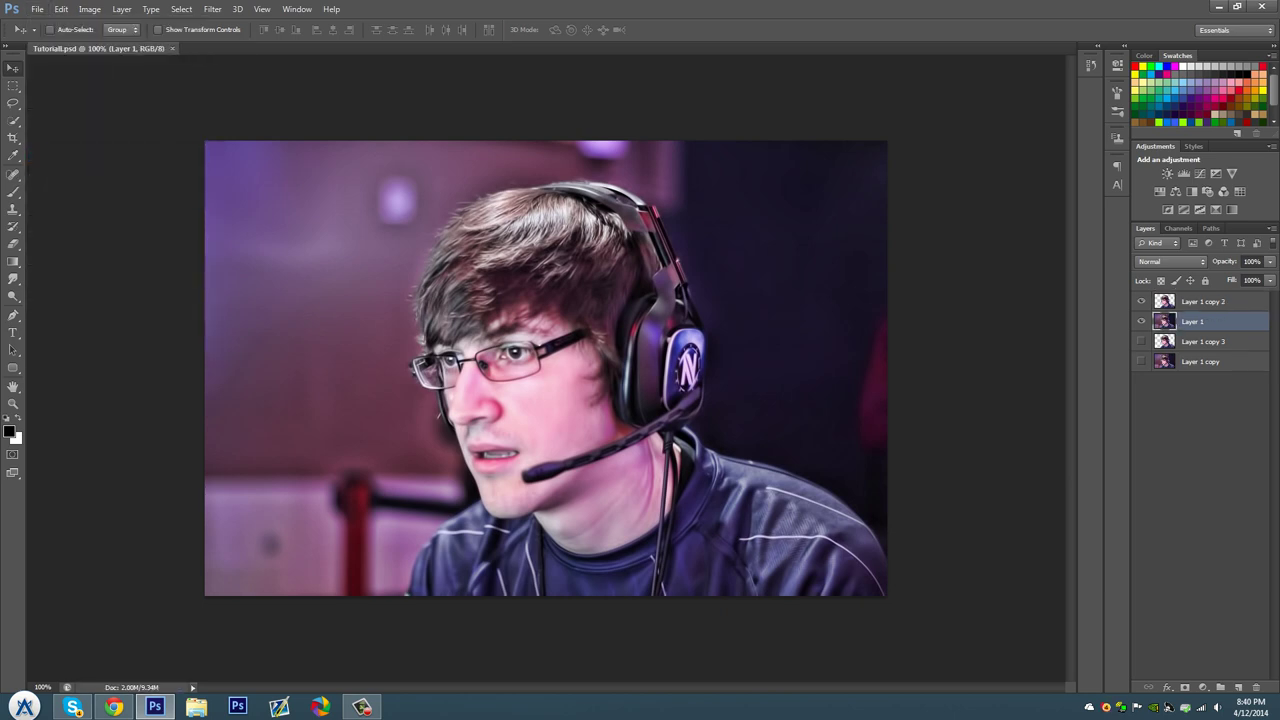
key("ctrl+u")
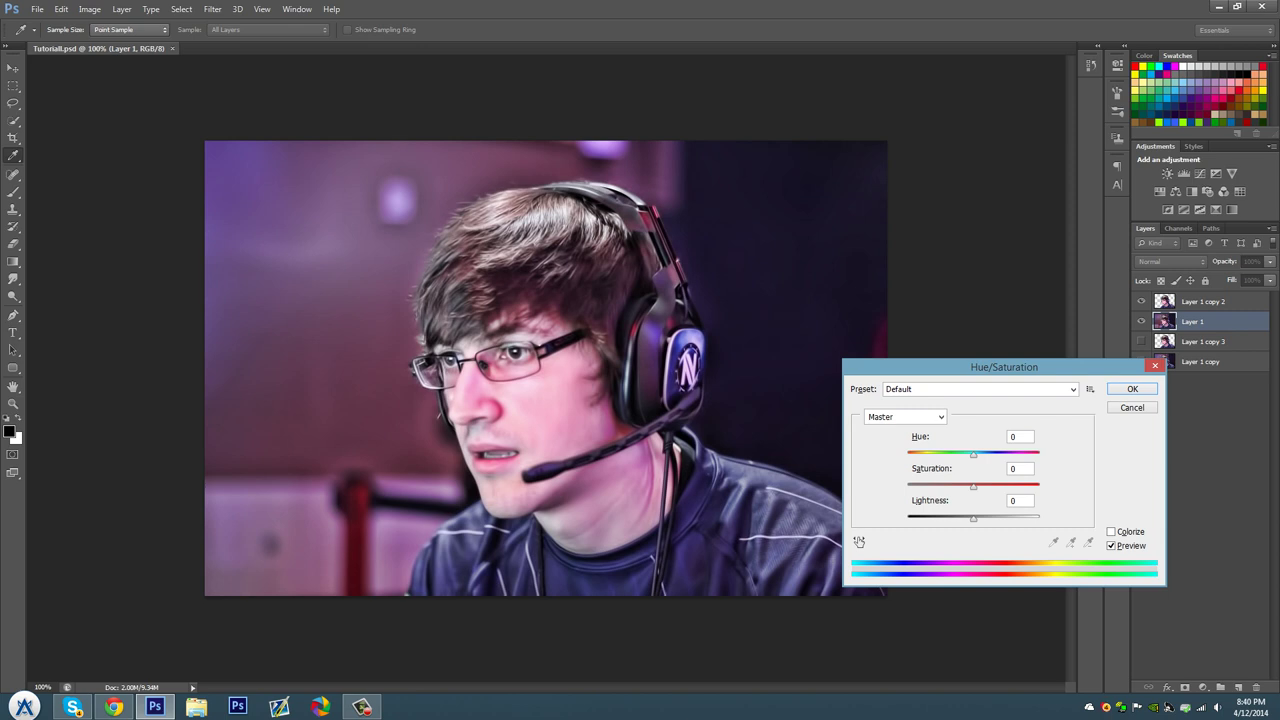
Apply Hue/Saturation with Saturation -100 and Lightness -48 to the background
type("-100")
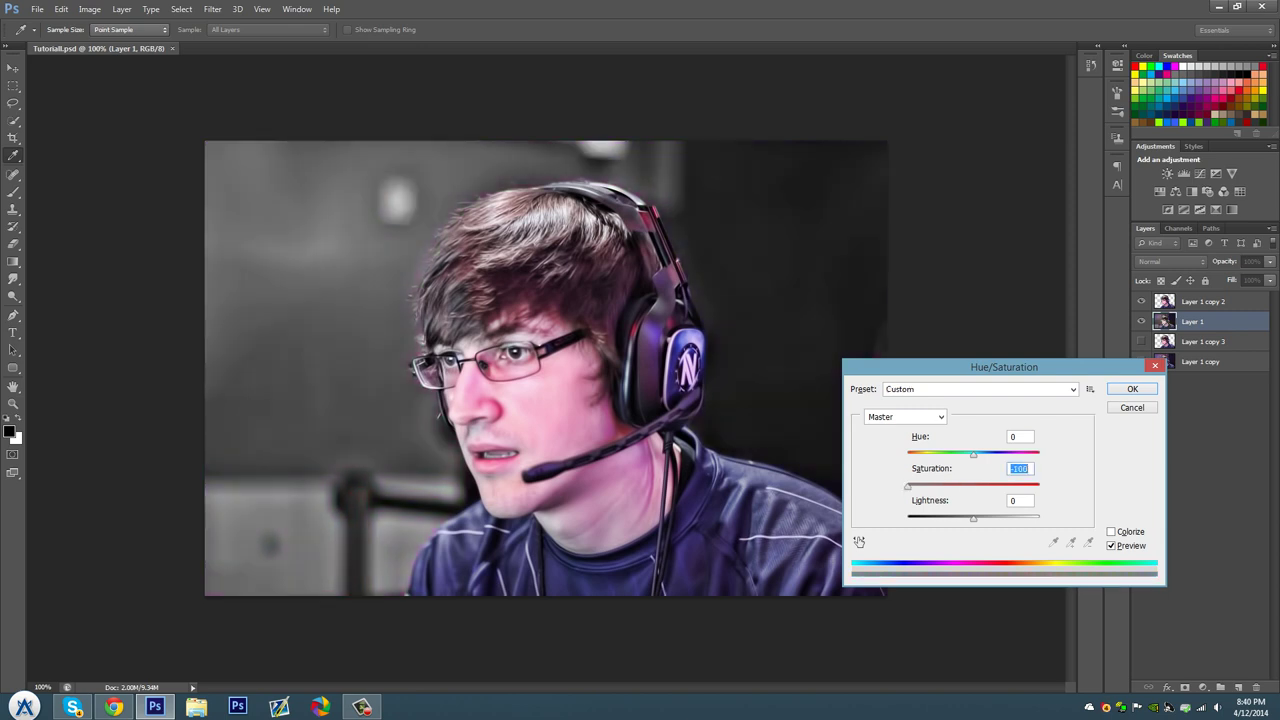
key("Tab")
type("-48")
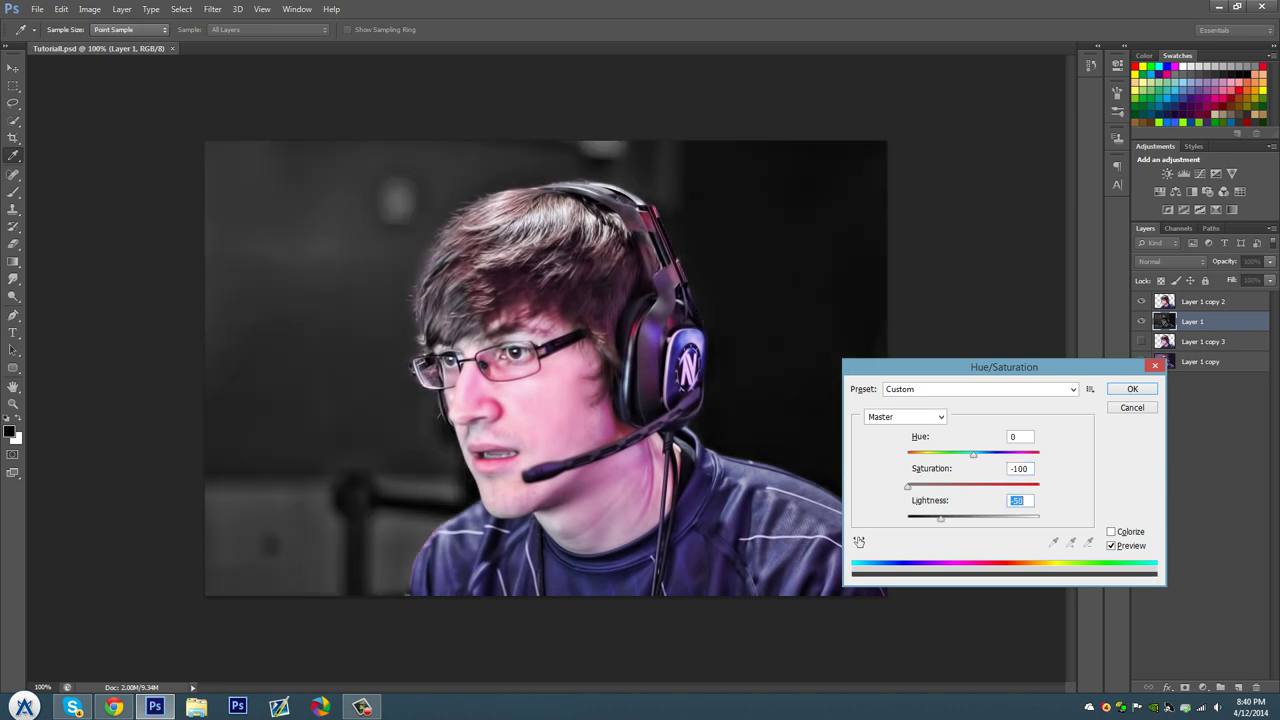
key("Return")
Add a new layer above the background and fill it with blue
left_click(1238, 687)
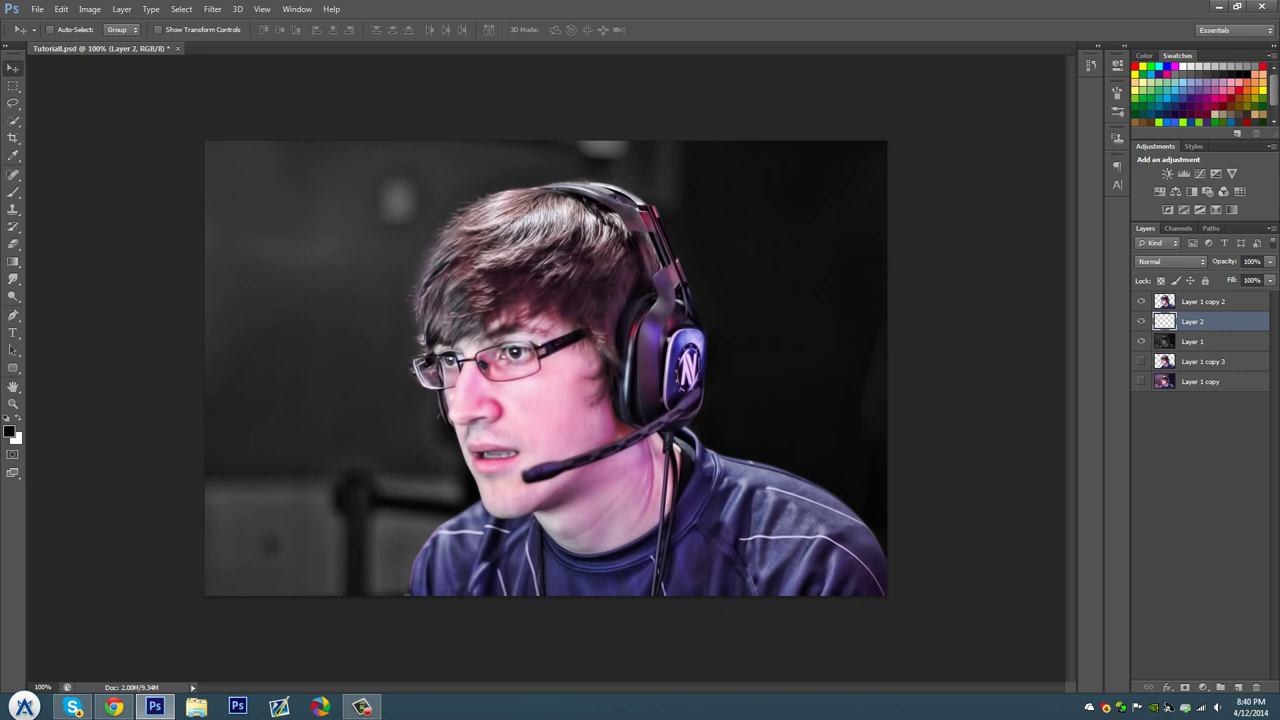
scroll(1195, 95, "down", 2)
left_click(1165, 113)
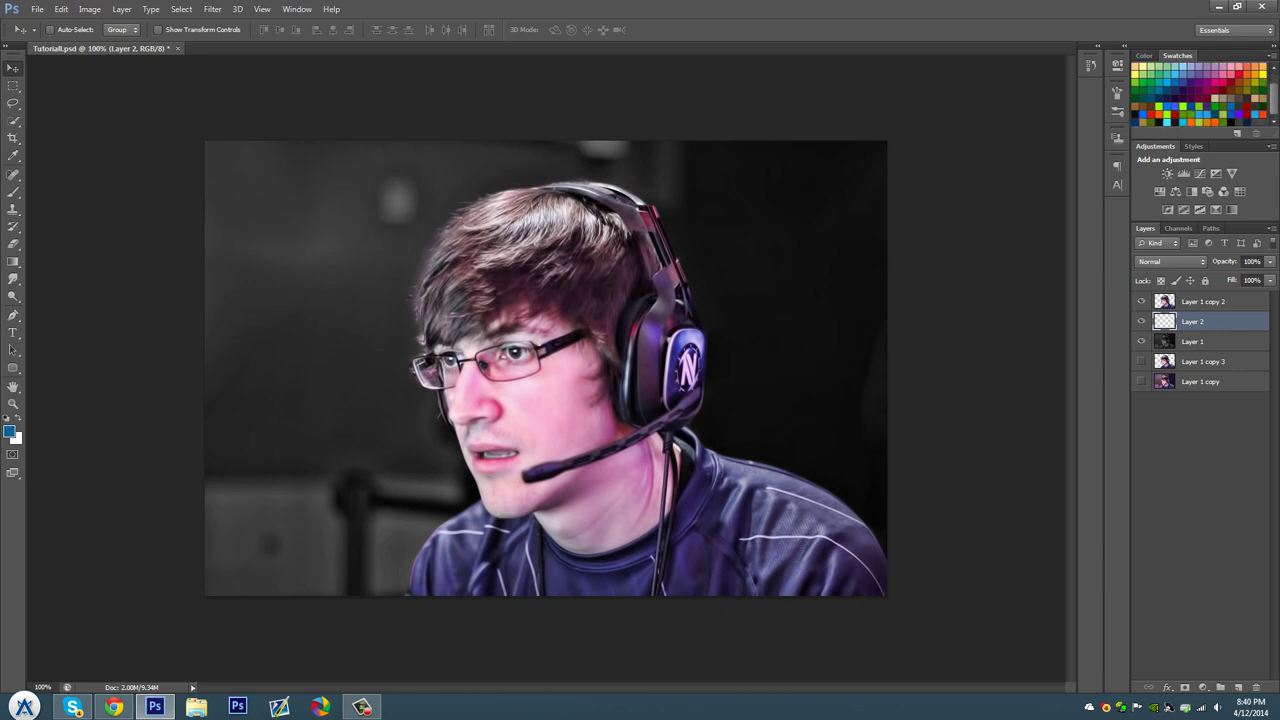
right_click(13, 261)
left_click(60, 272)
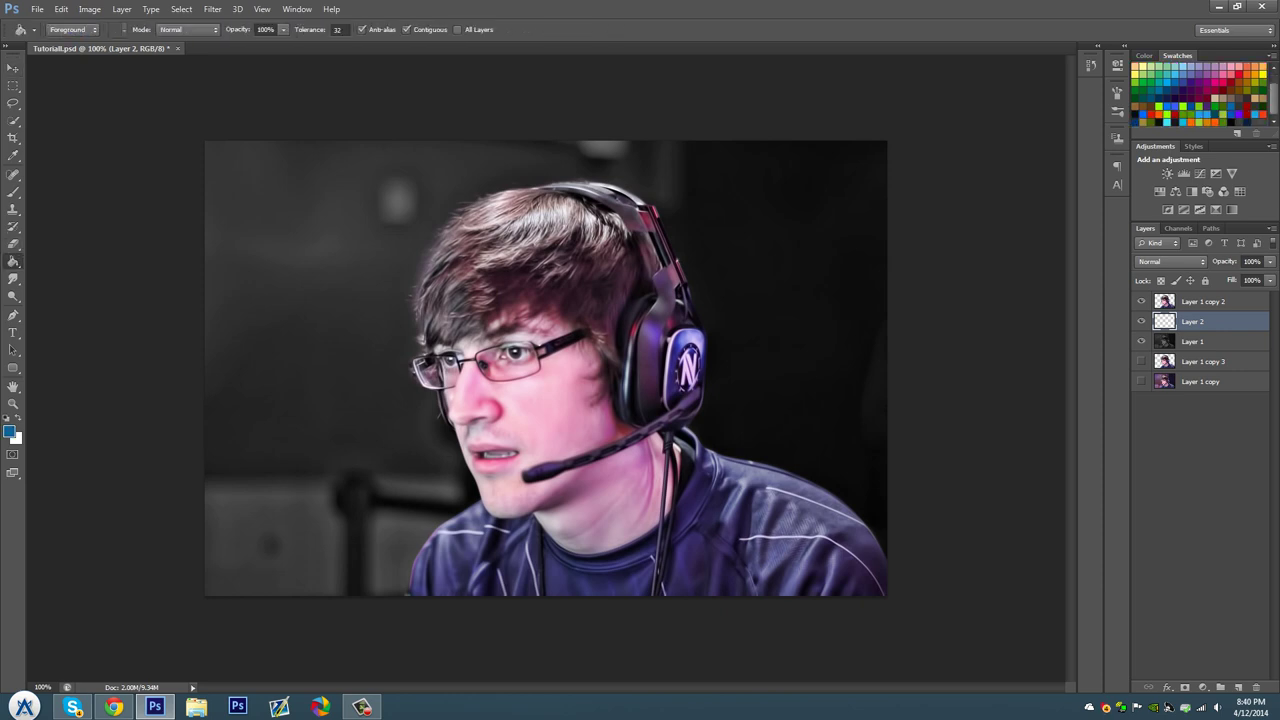
left_click(300, 300)
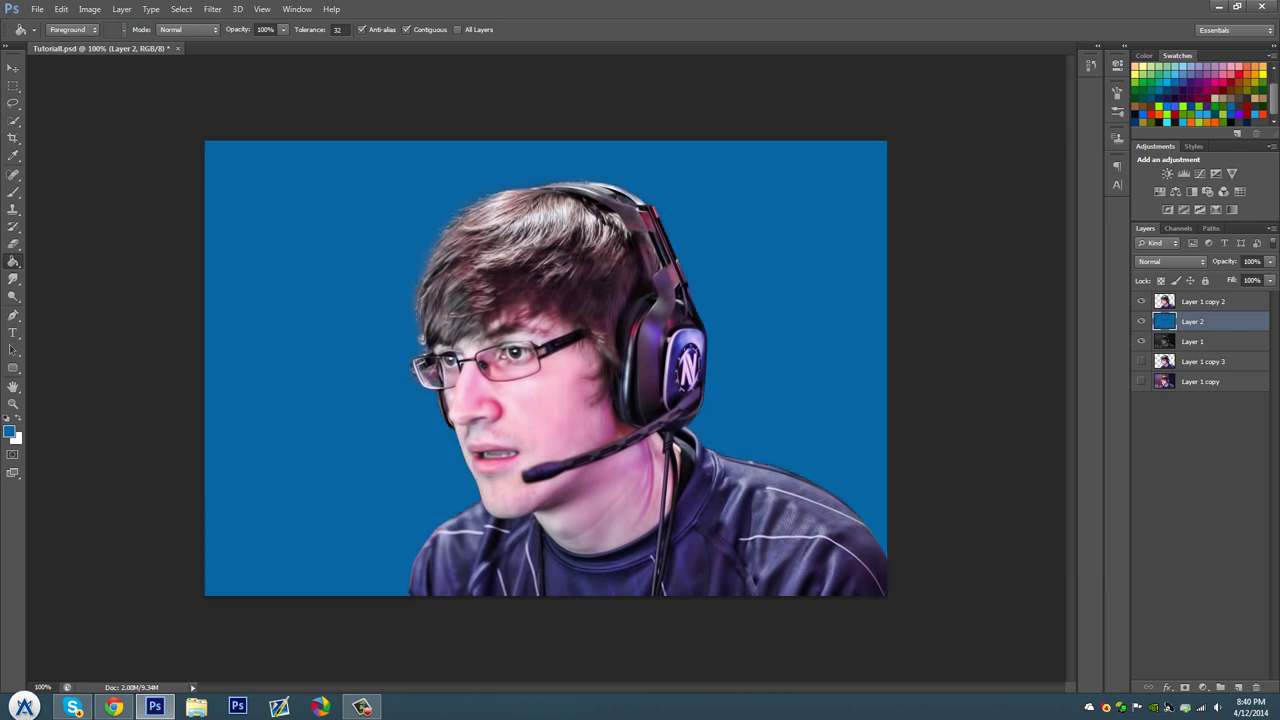
Blend the blue layer in Soft Light at 70% opacity and save
left_click(1170, 261)
left_click(1165, 418)
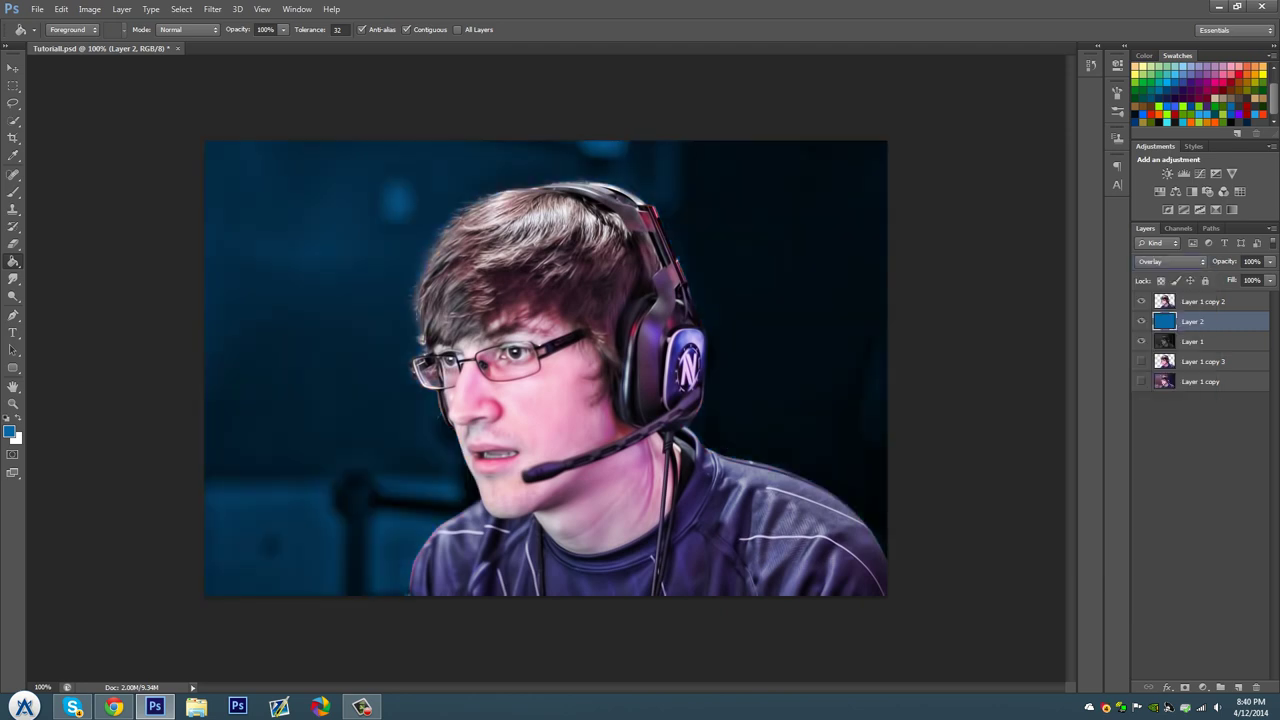
key("Down")
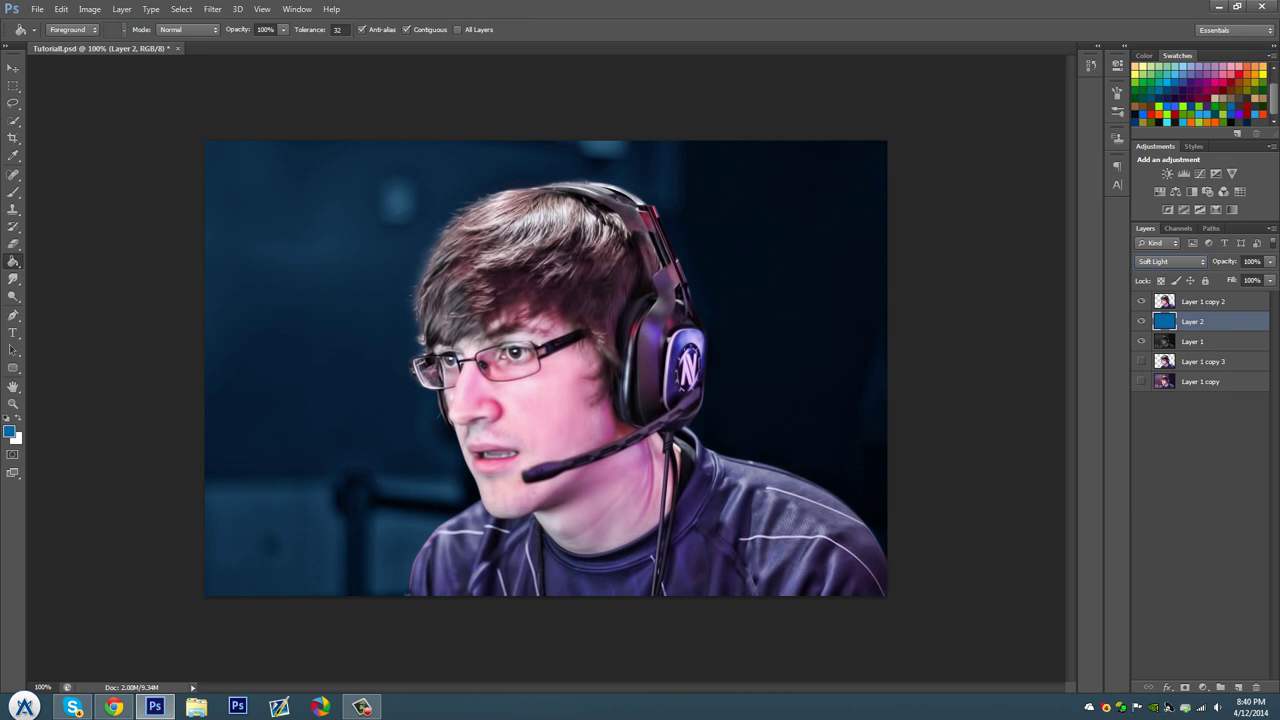
left_click(1250, 261)
type("70")
left_click(13, 67)
left_click(37, 9)
left_click(55, 156)
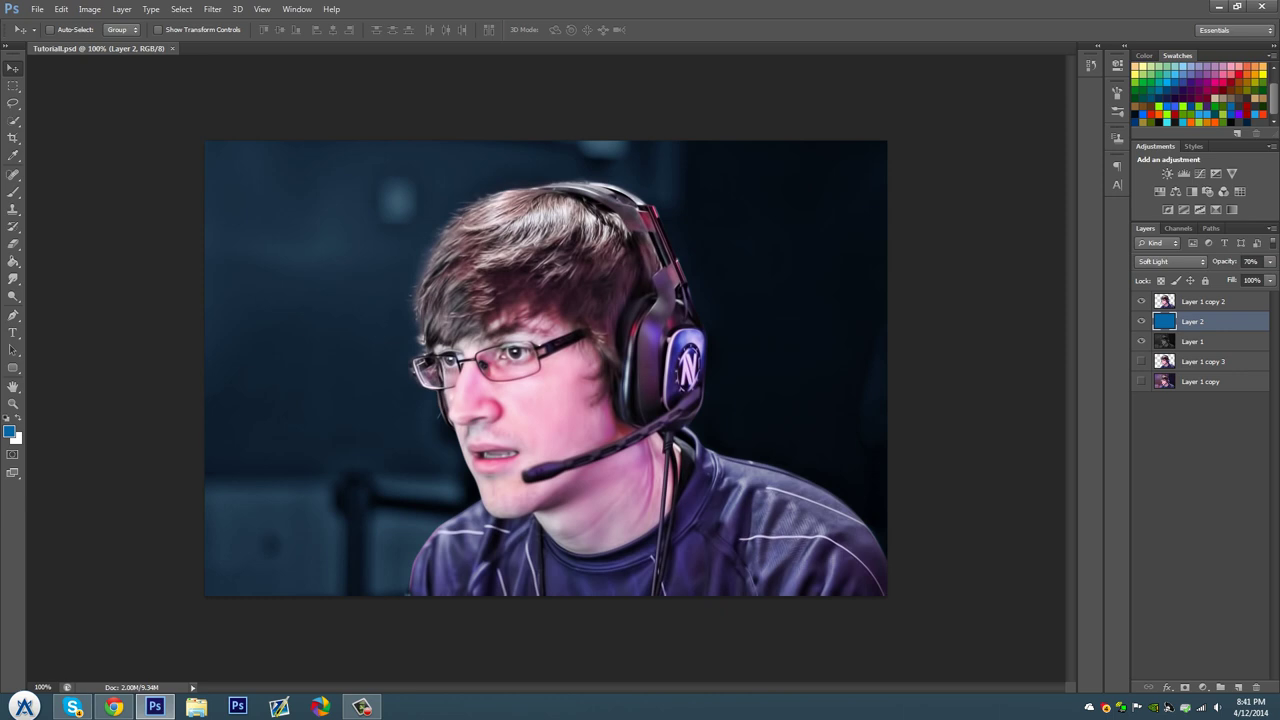
Give the cut-out layer a white, 12 px Outer Glow blended in Overlay
double_click(1250, 301)
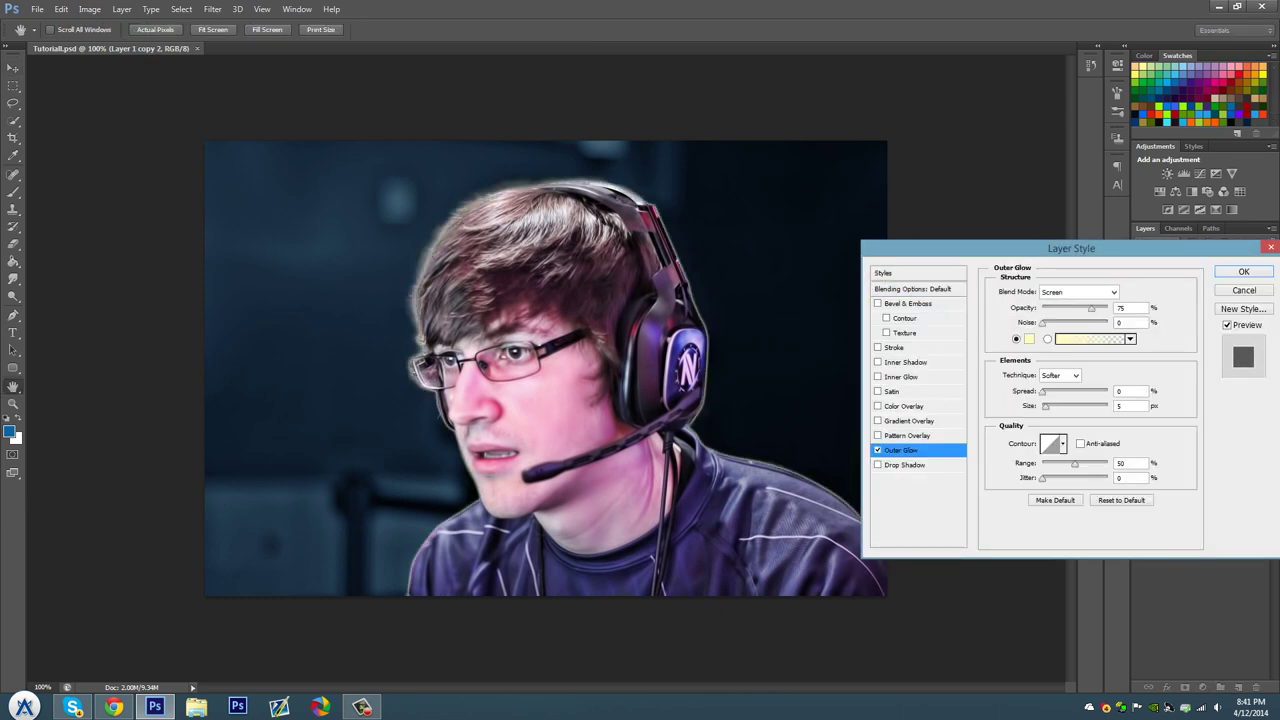
left_click(1029, 338)
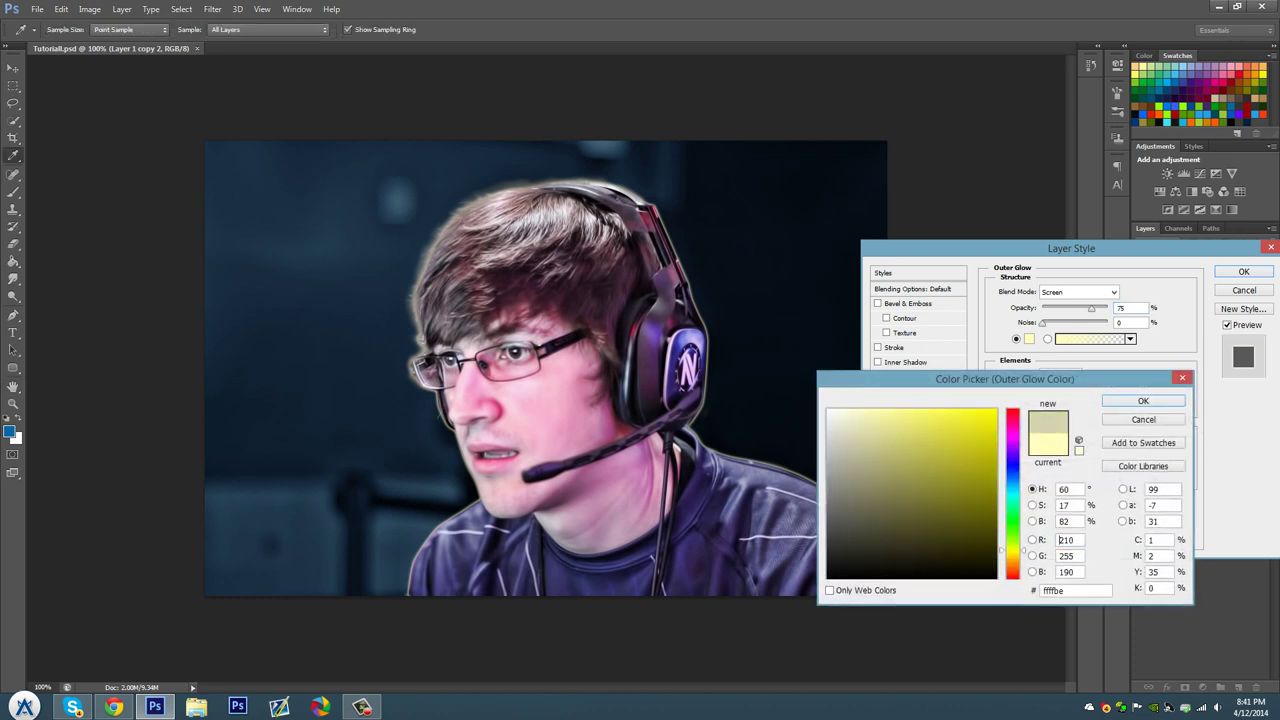
left_click(831, 405)
left_click(1143, 397)
key("Tab")
key("Tab")
key("Tab")
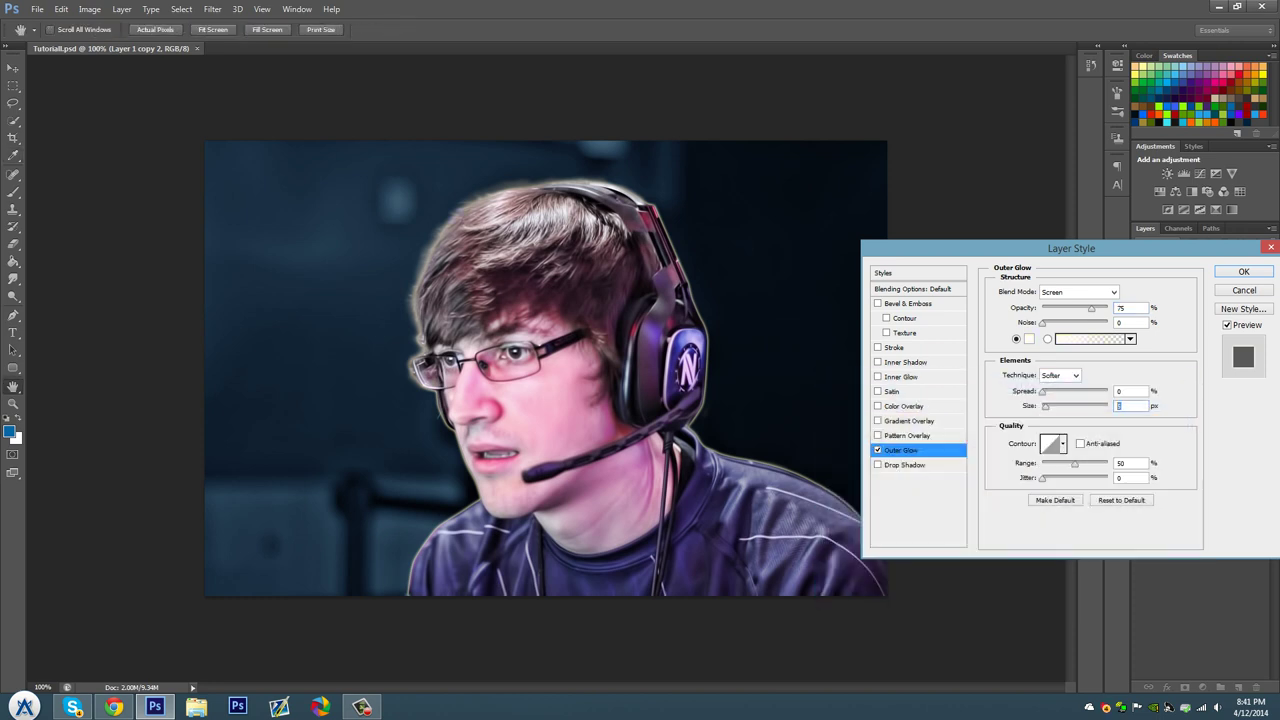
left_click(1078, 291)
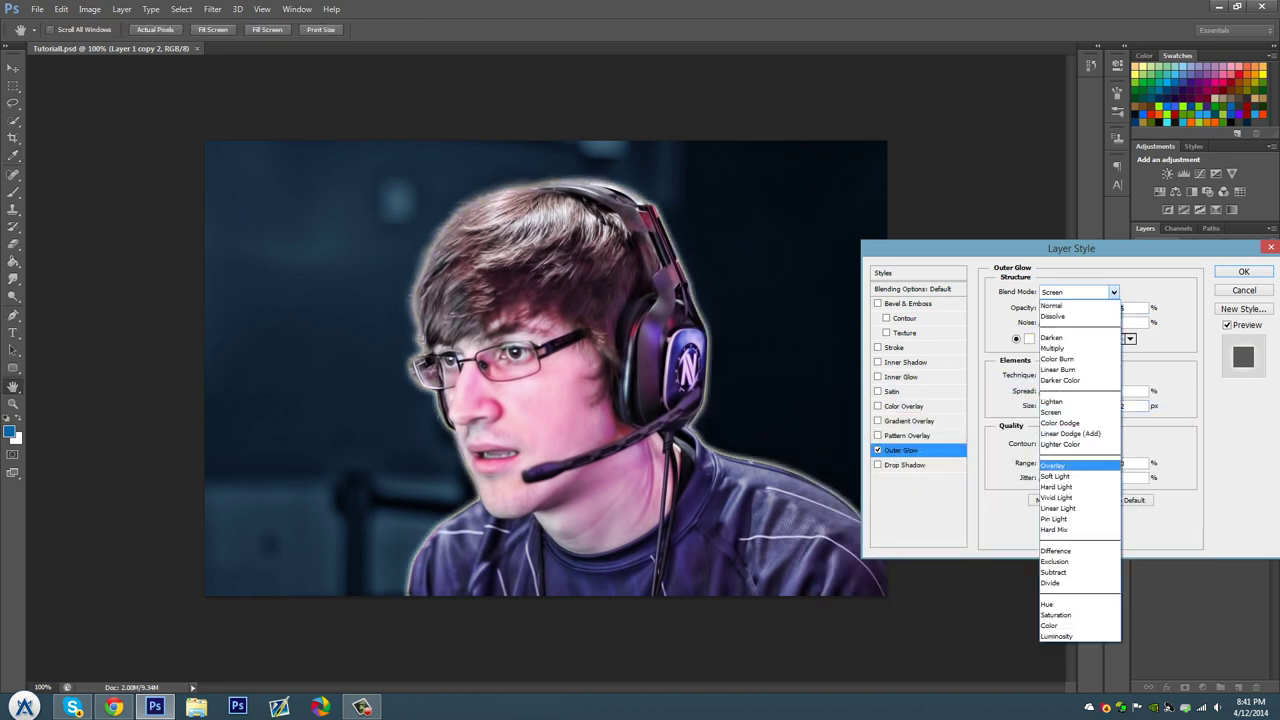
left_click(1060, 465)
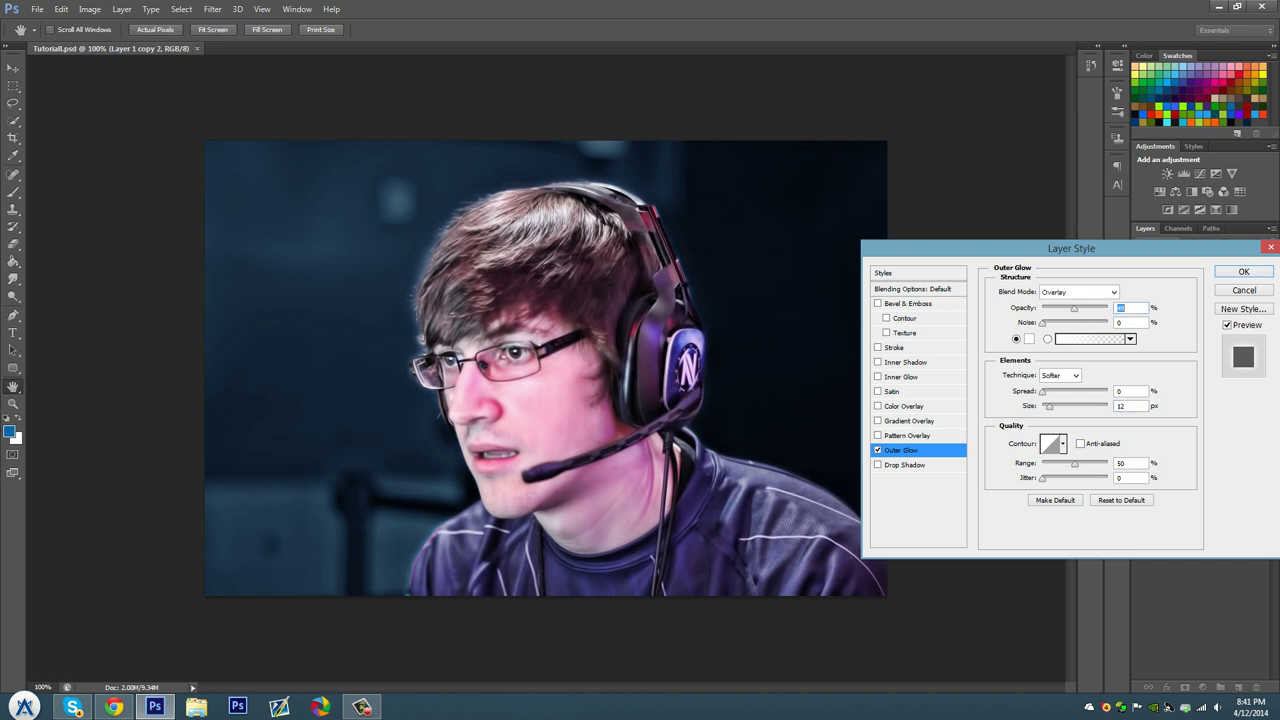
left_click(1131, 307)
type("45")
key("Return")
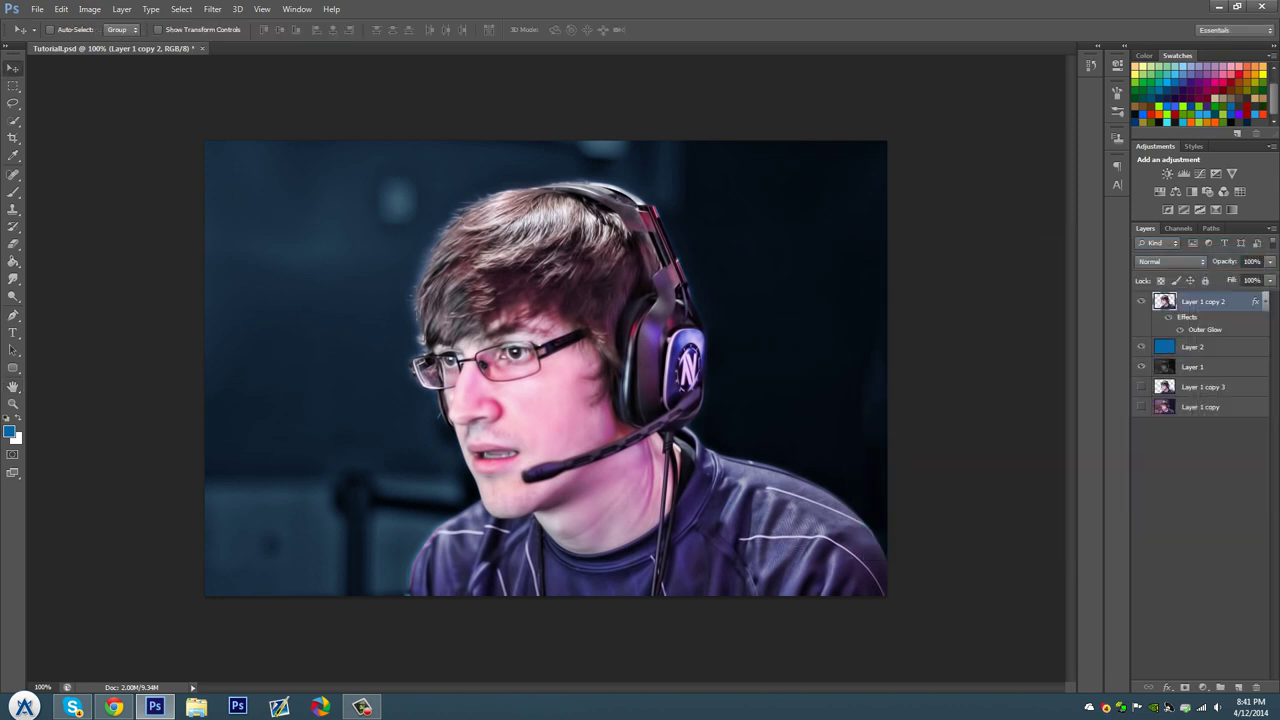
Add a black-to-white Gradient Map blended in Soft Light at 35% opacity
left_click(1220, 688)
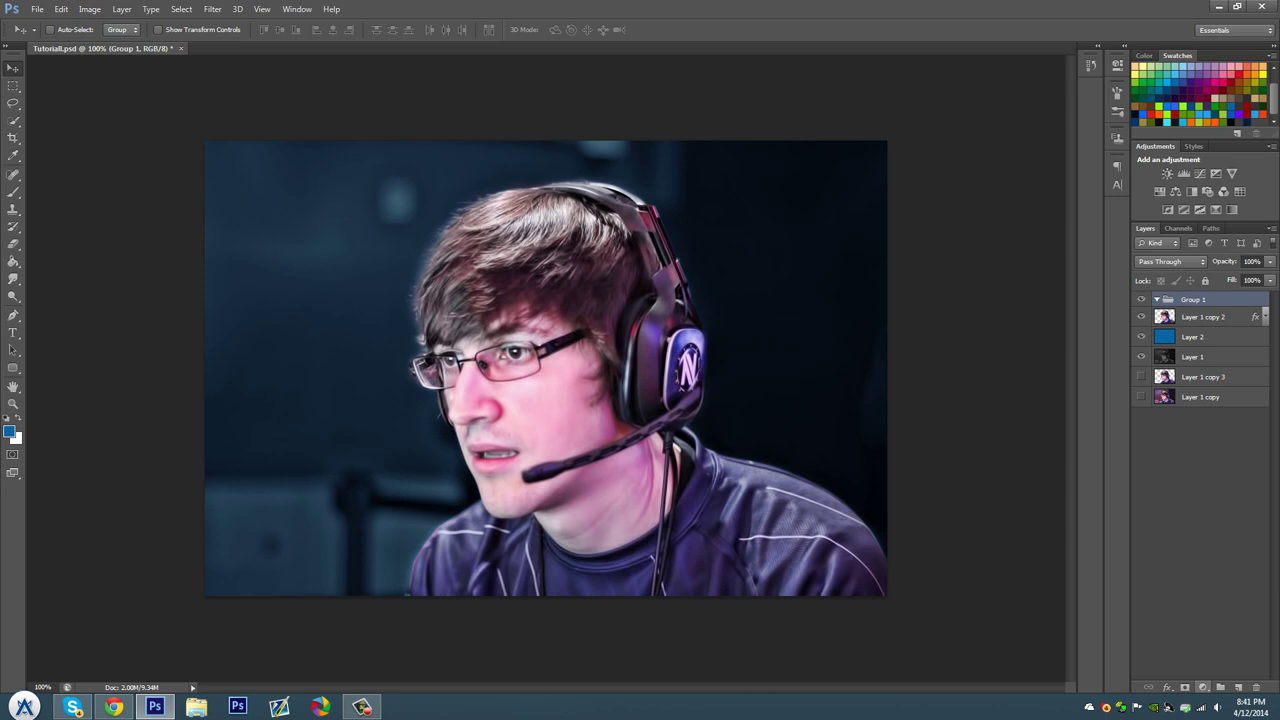
key("ctrl+z")
left_click(1203, 688)
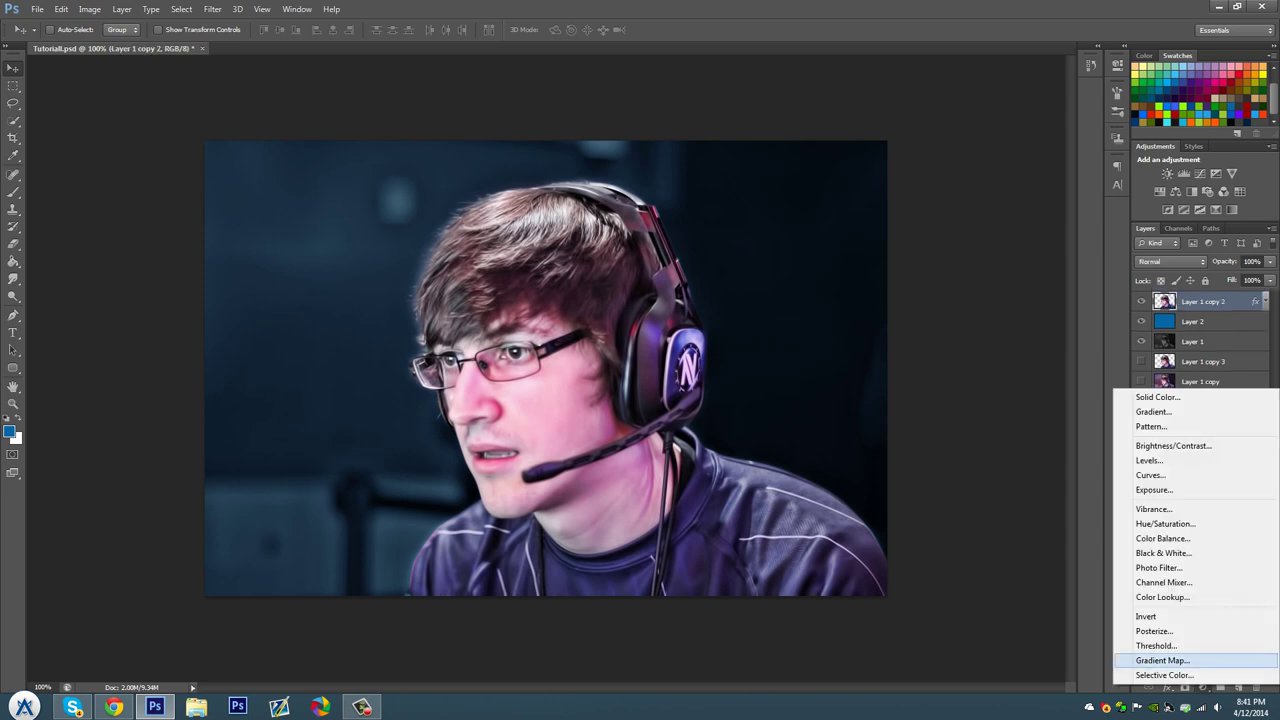
left_click(1160, 660)
left_click(1081, 100)
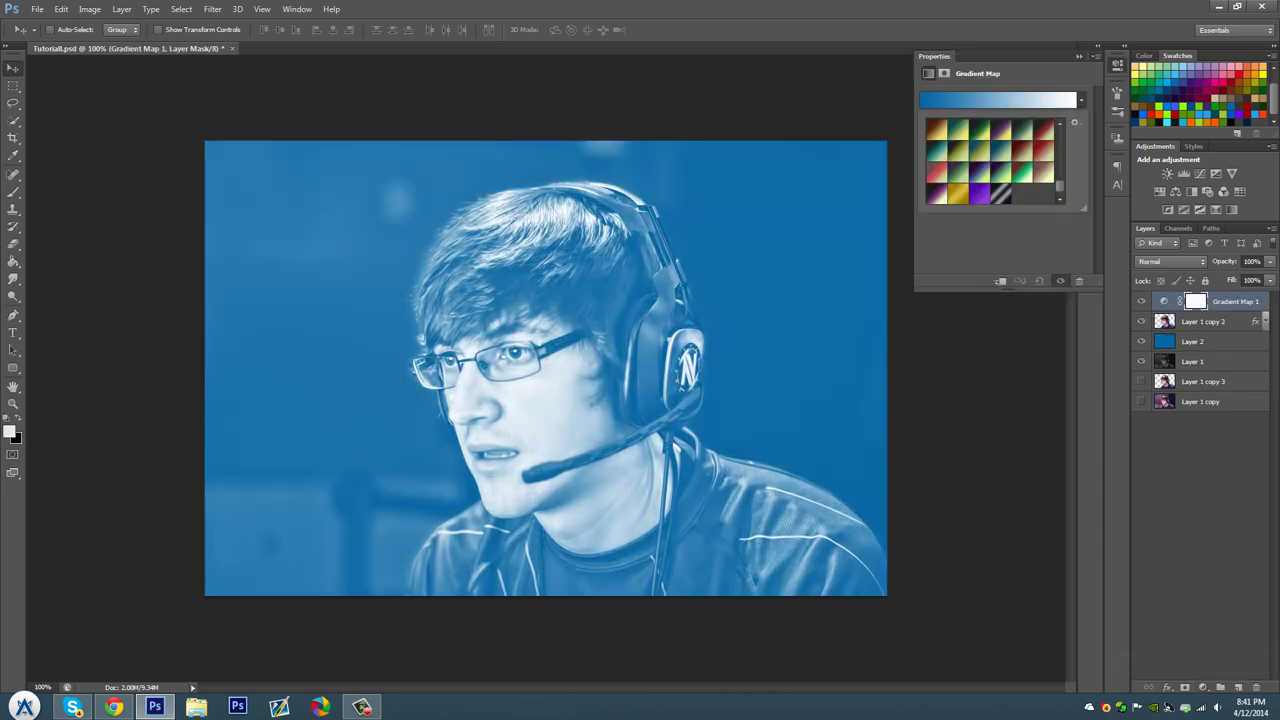
scroll(990, 160, "up", 2)
scroll(990, 160, "up", 2)
scroll(990, 160, "up", 2)
scroll(990, 160, "up", 2)
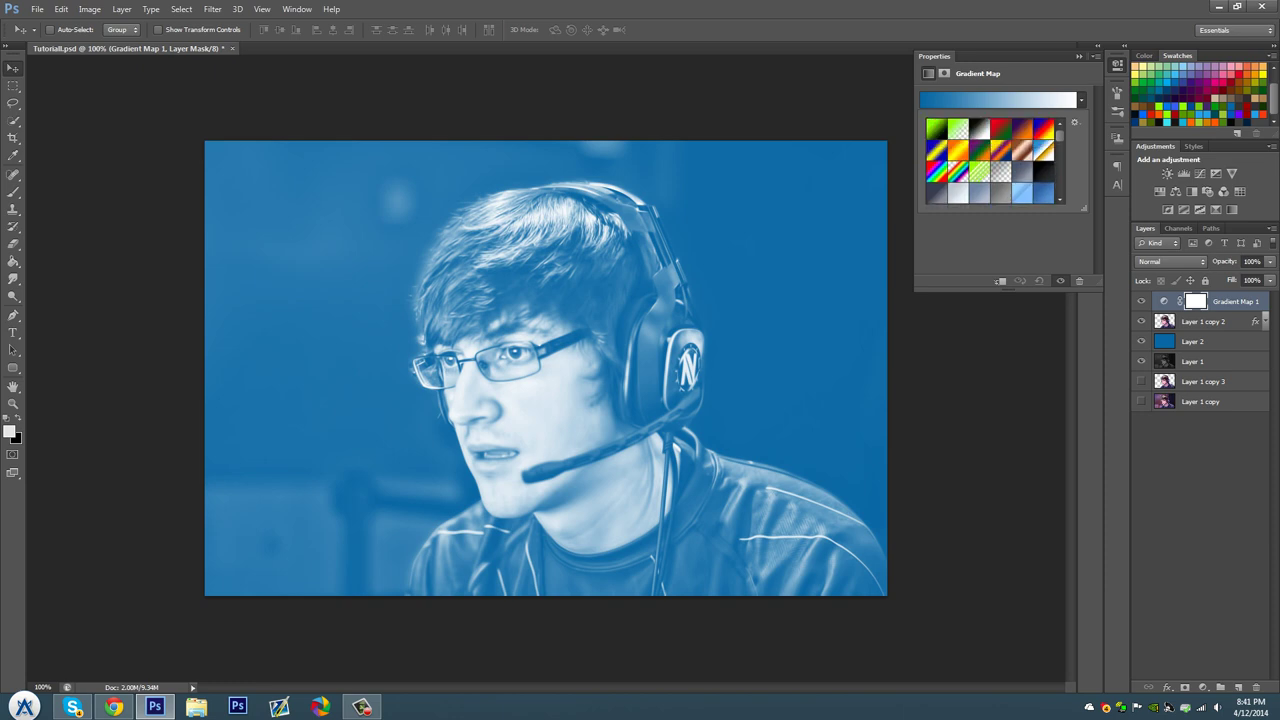
left_click(979, 128)
left_click(1172, 261)
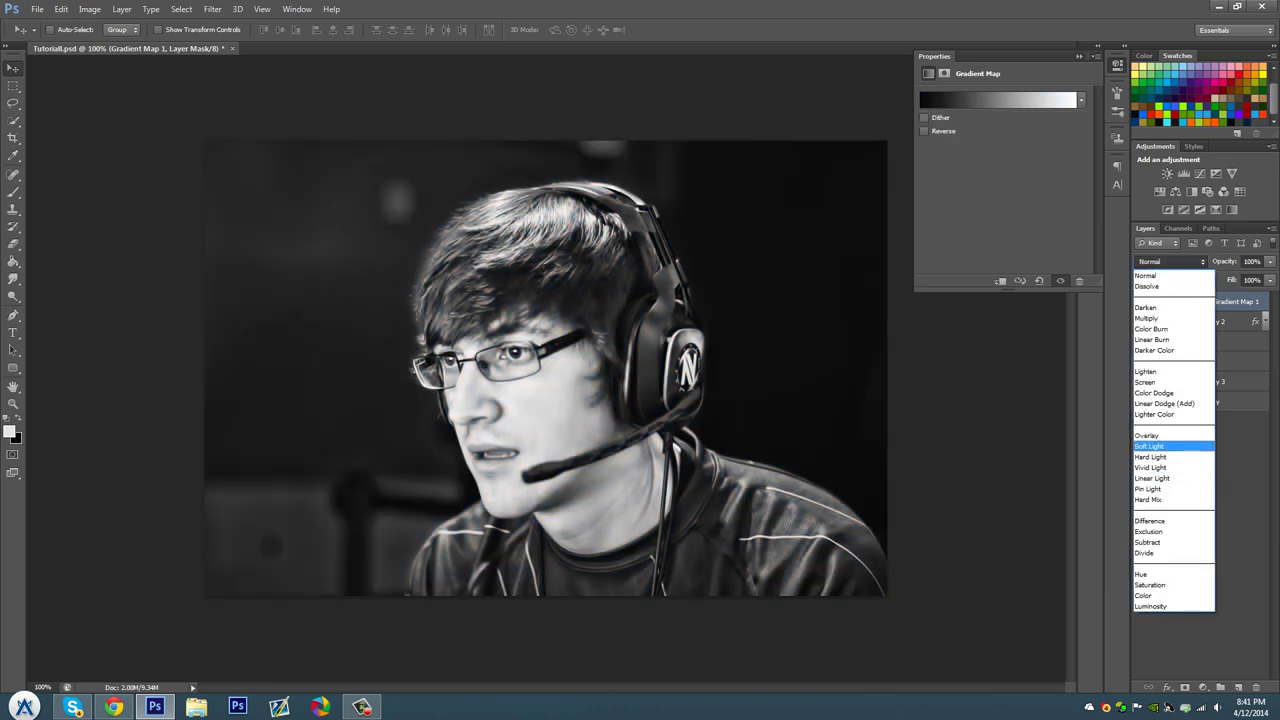
left_click(1165, 446)
type("35")
key("Return")
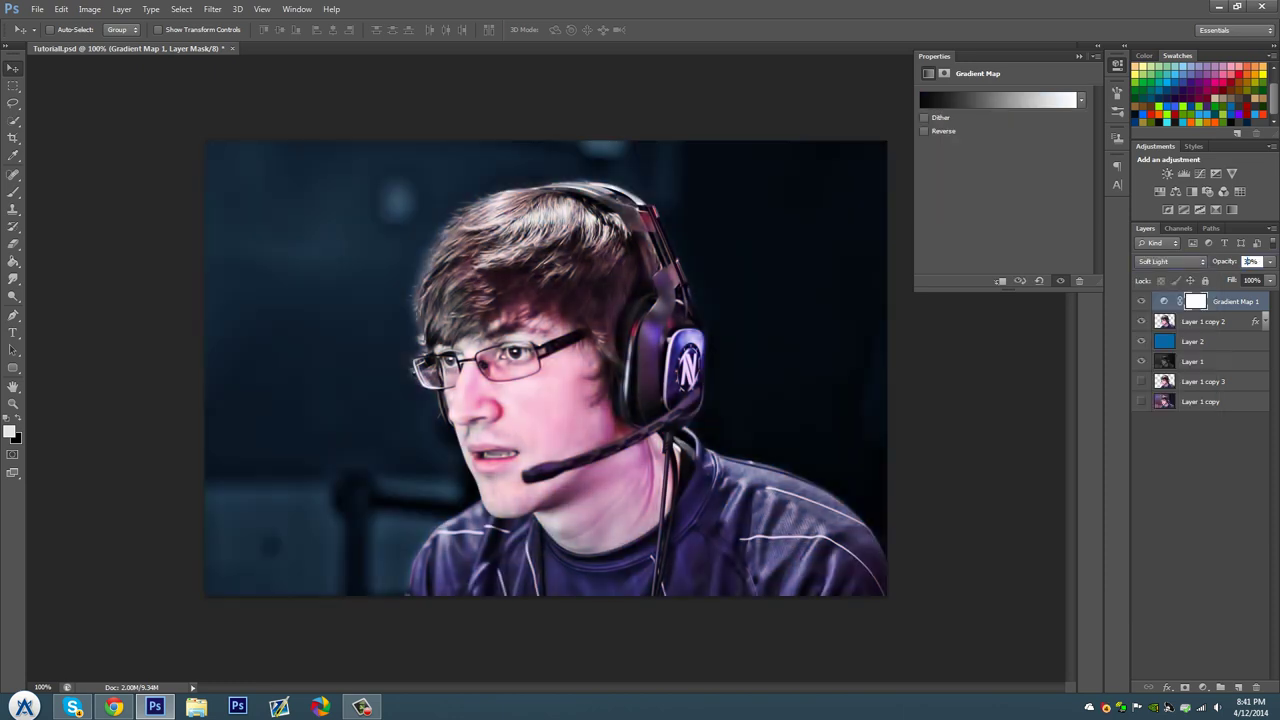
Add a teal-to-yellow Gradient Map blended in Soft Light at 10% opacity
left_click(1203, 687)
left_click(1157, 651)
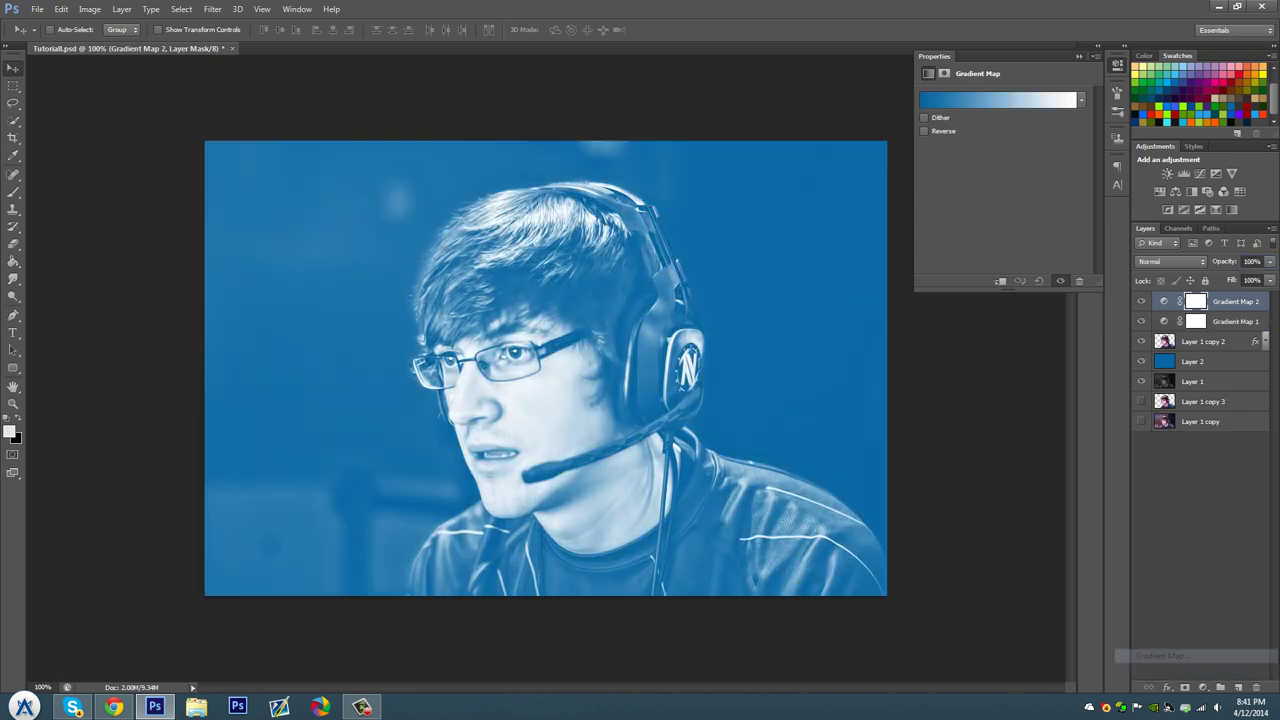
left_click(1081, 100)
left_click(1002, 150)
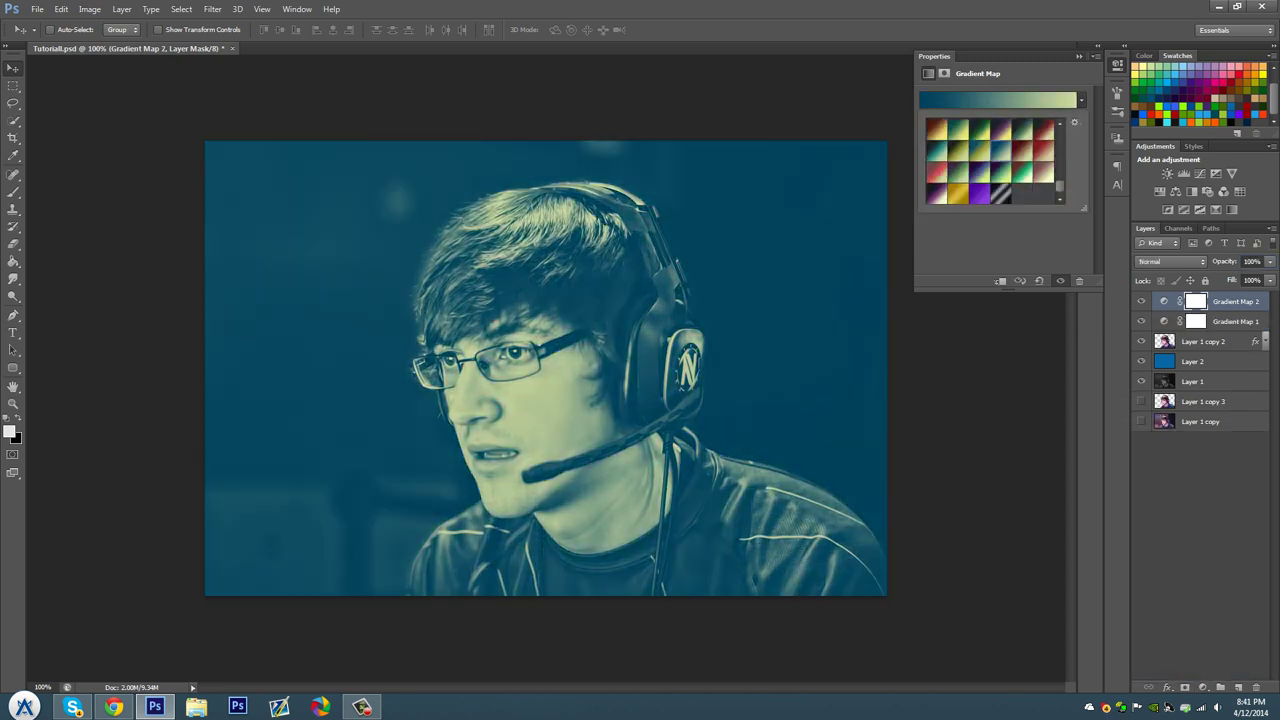
left_click(1172, 261)
left_click(1149, 446)
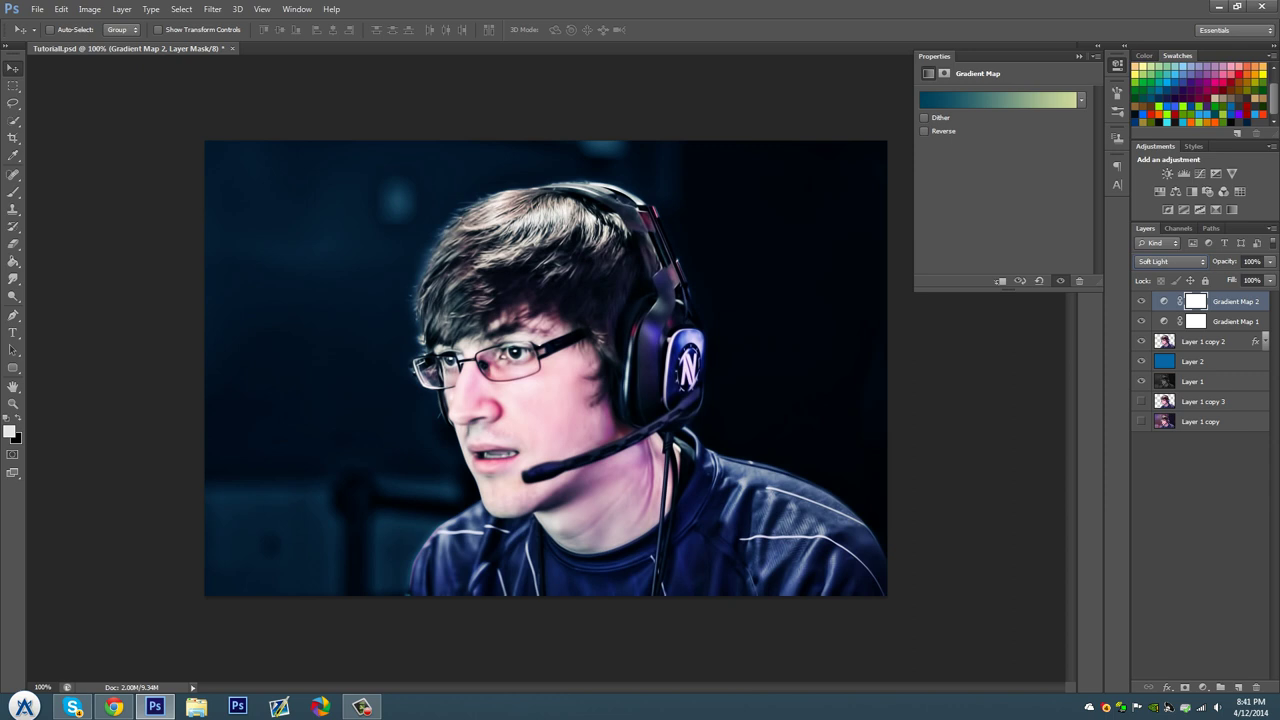
left_click(1251, 261)
type("10")
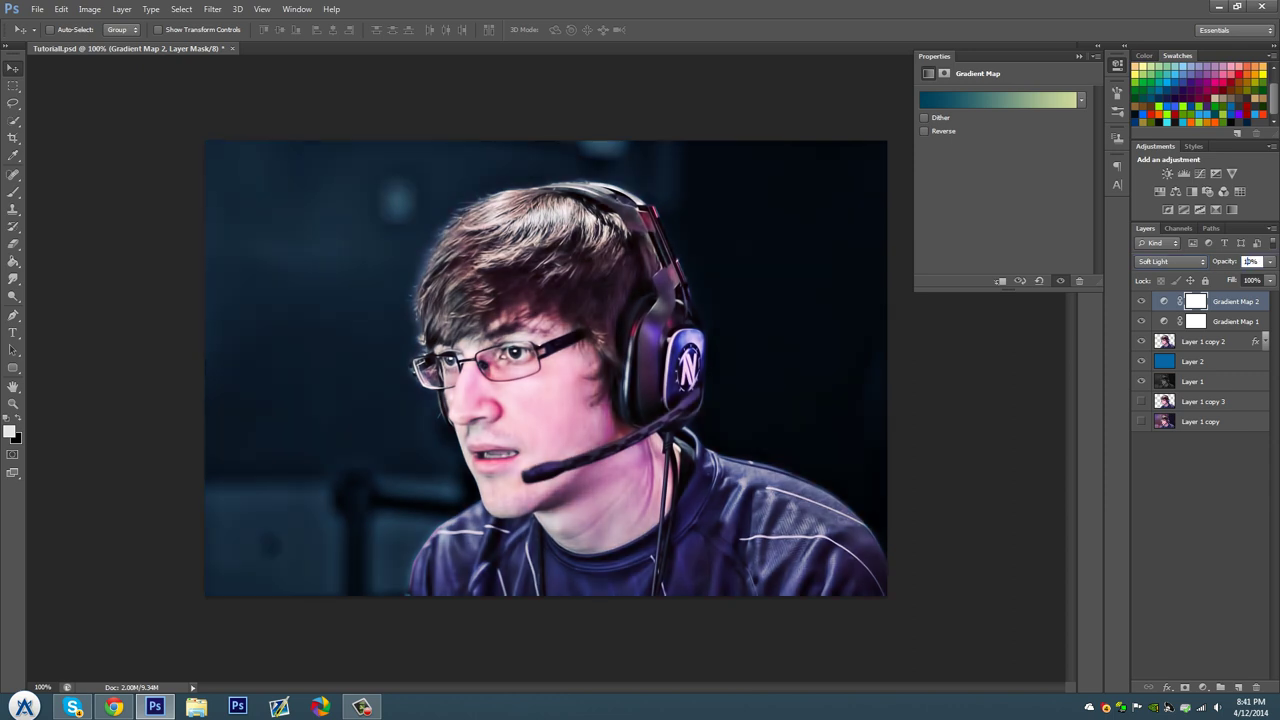
key("Return")
On a new layer, draw a black reverse-gradient vignette outward from the face
left_click(1239, 688)
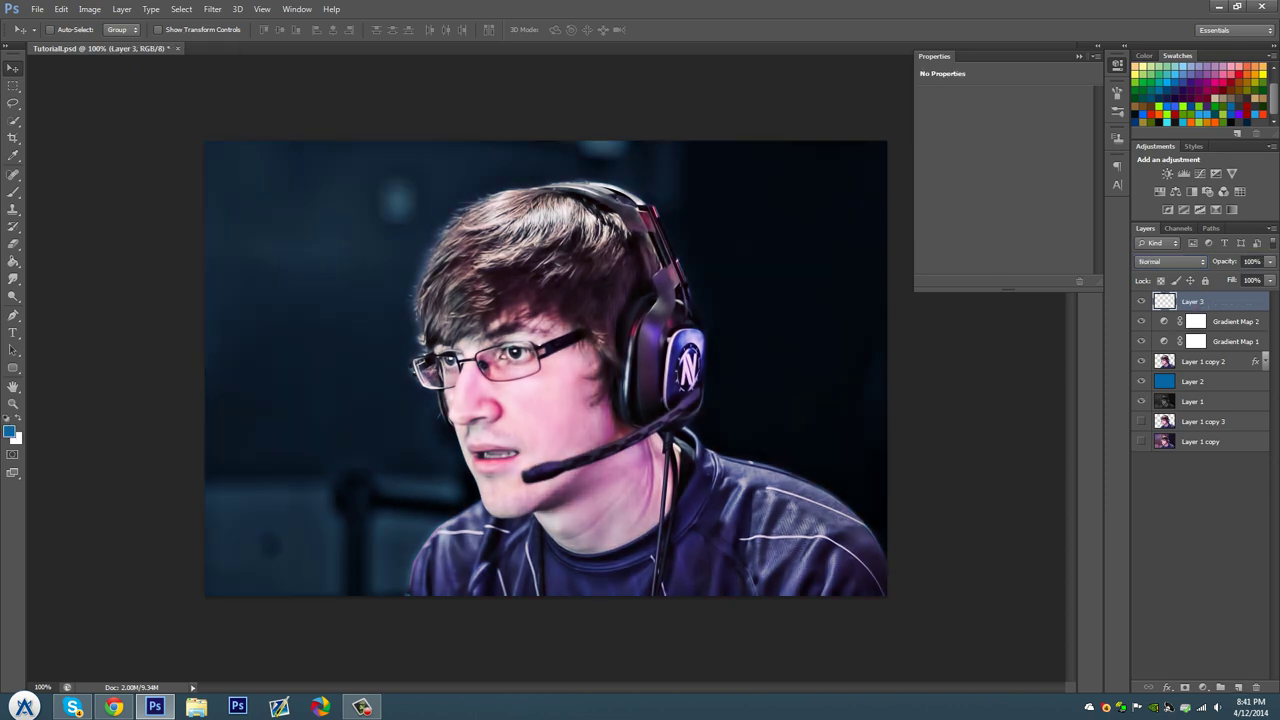
key("d")
left_click(13, 260)
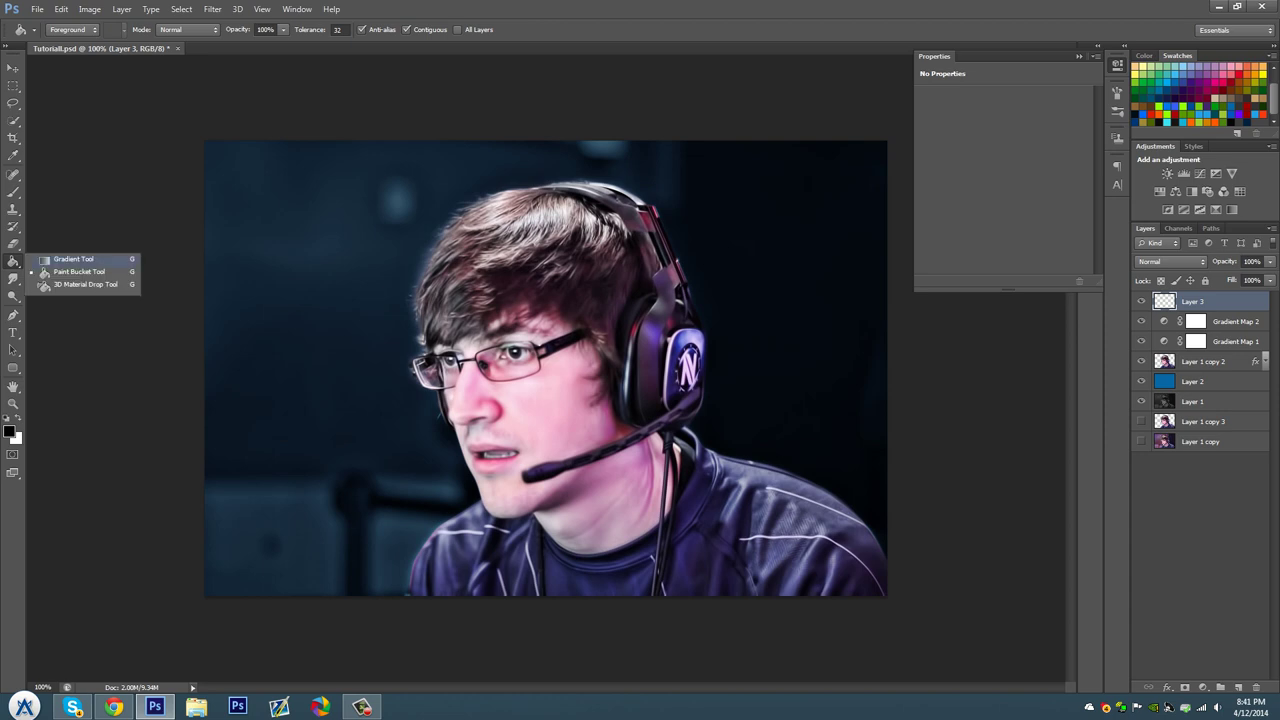
left_click(72, 259)
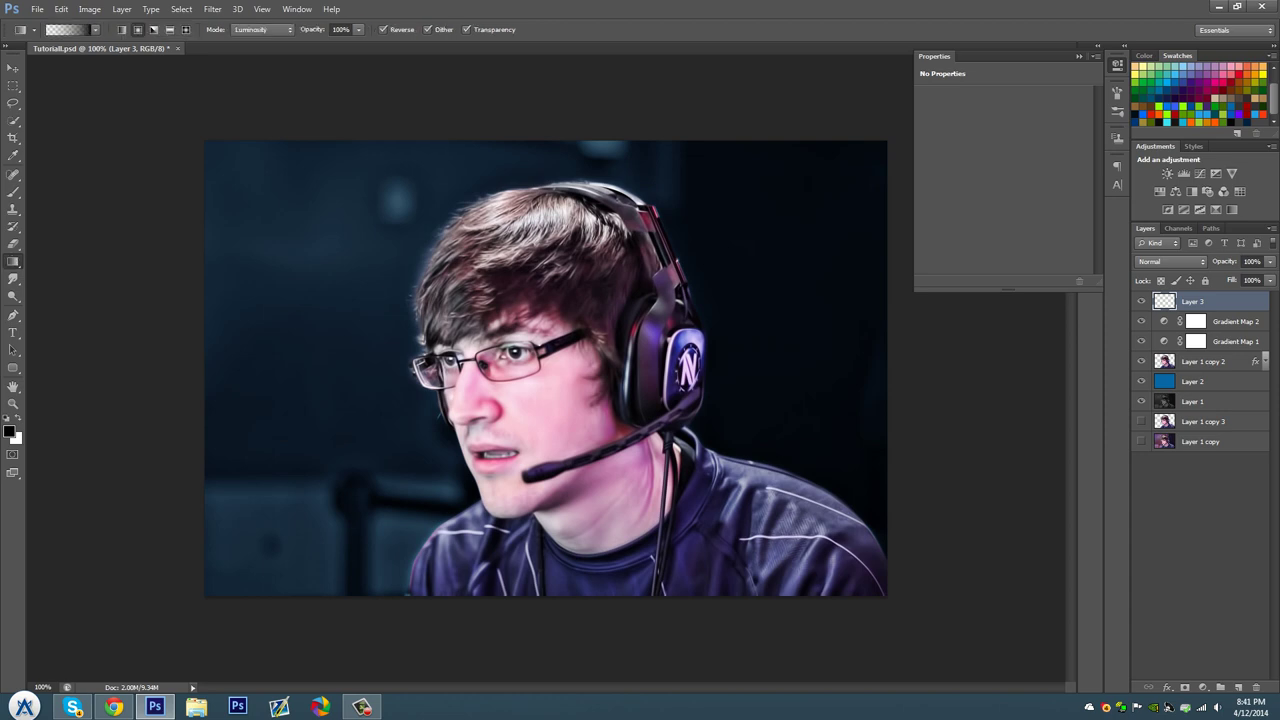
left_click_drag(594, 350, 878, 132)
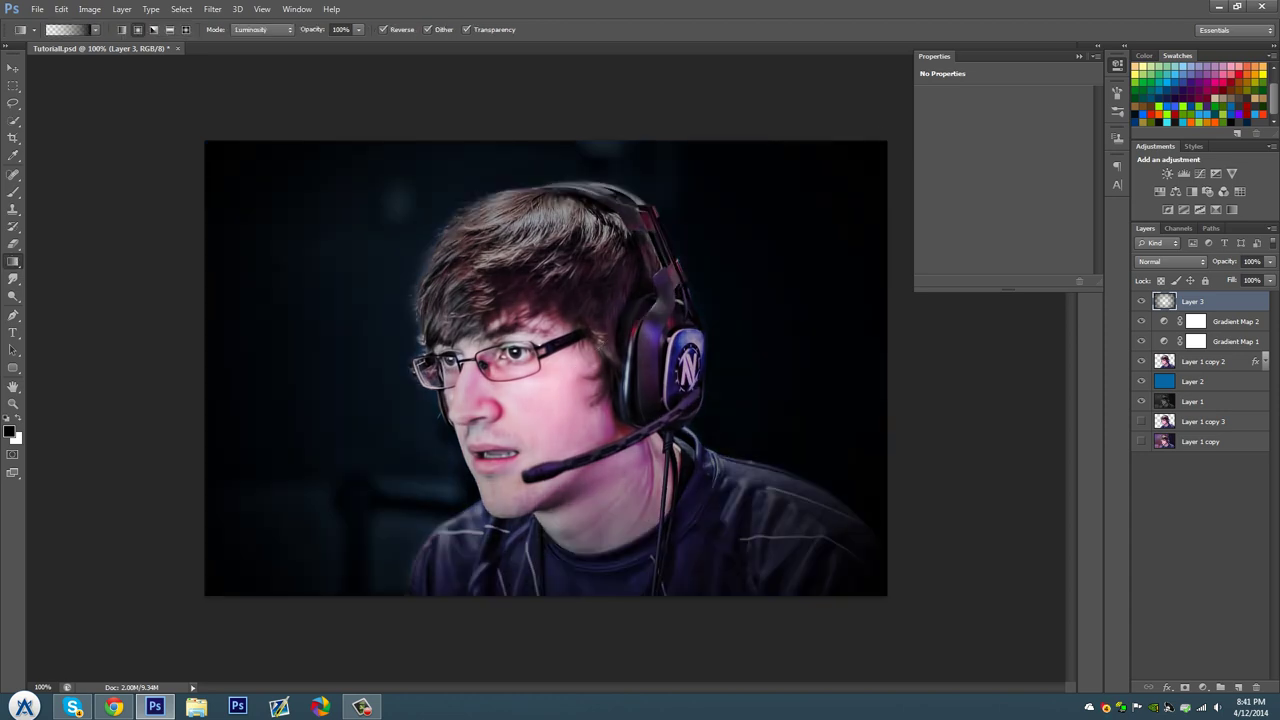
Erase the vignette from the left background, top of the hair and both shoulders
key("e")
left_click(350, 290)
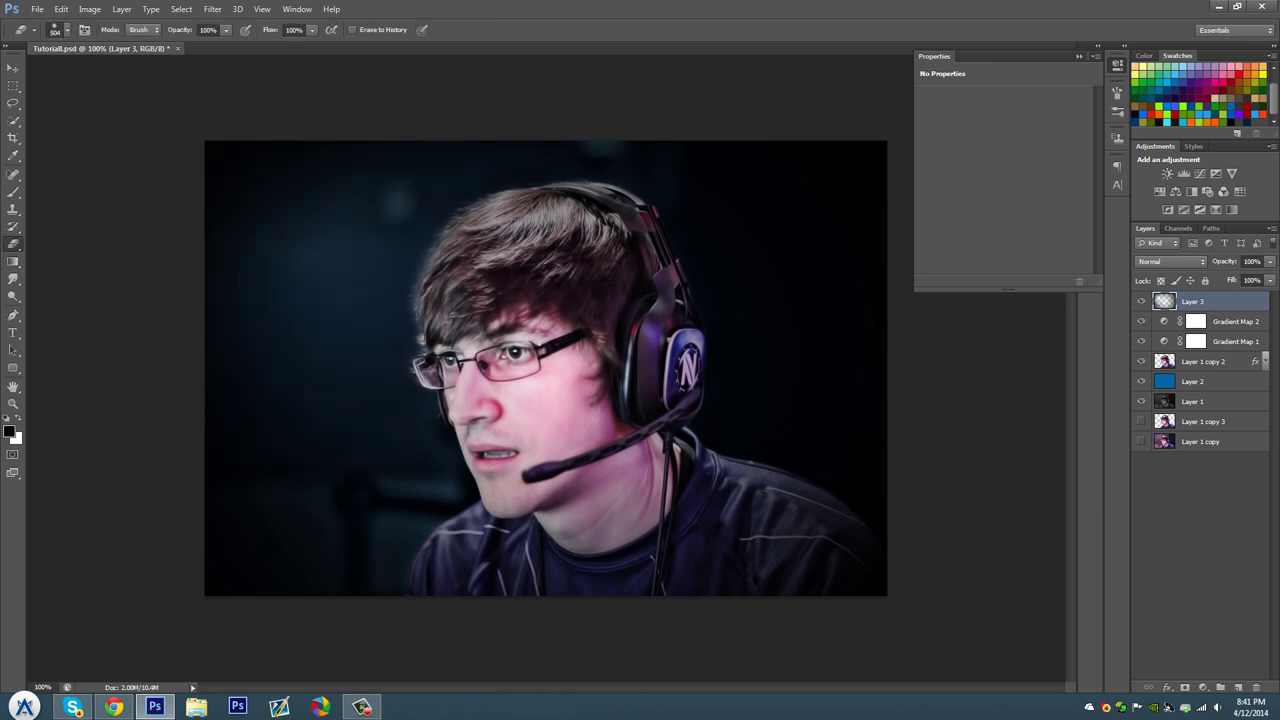
left_click(565, 200)
left_click(800, 525)
left_click(456, 530)
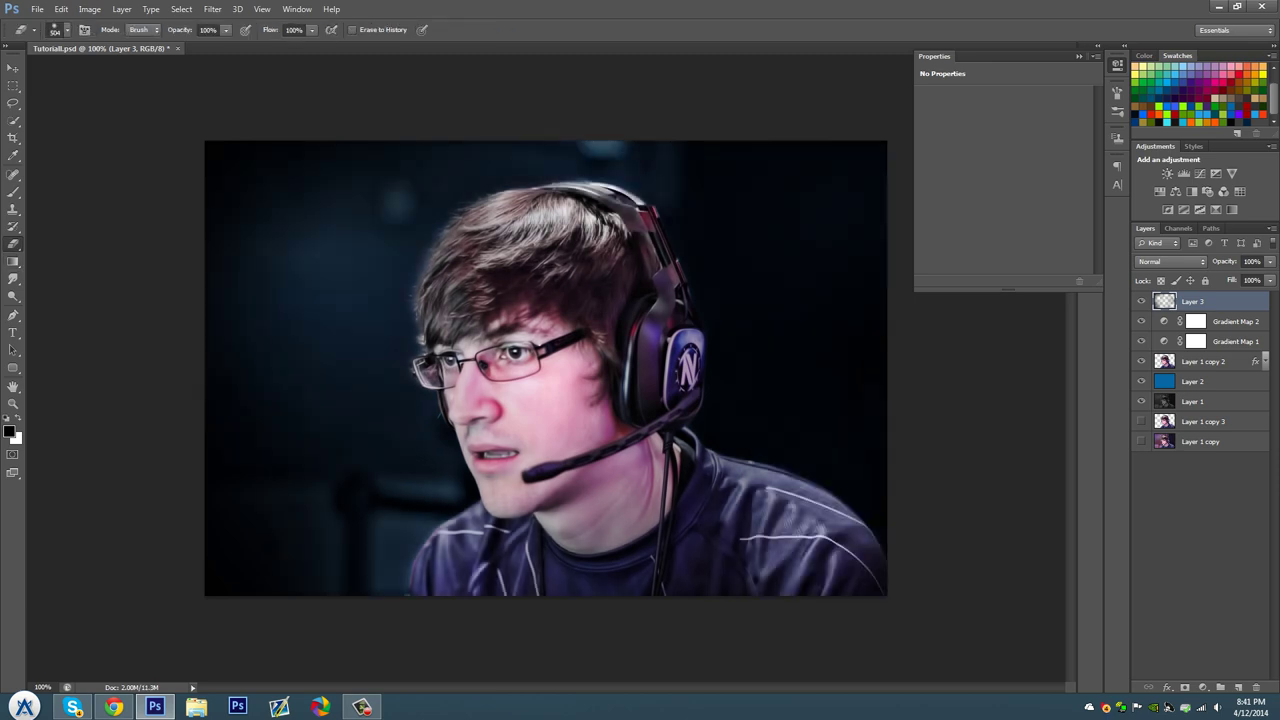
left_click(250, 400)
Set the vignette layer's opacity to 50%
left_click(1251, 261)
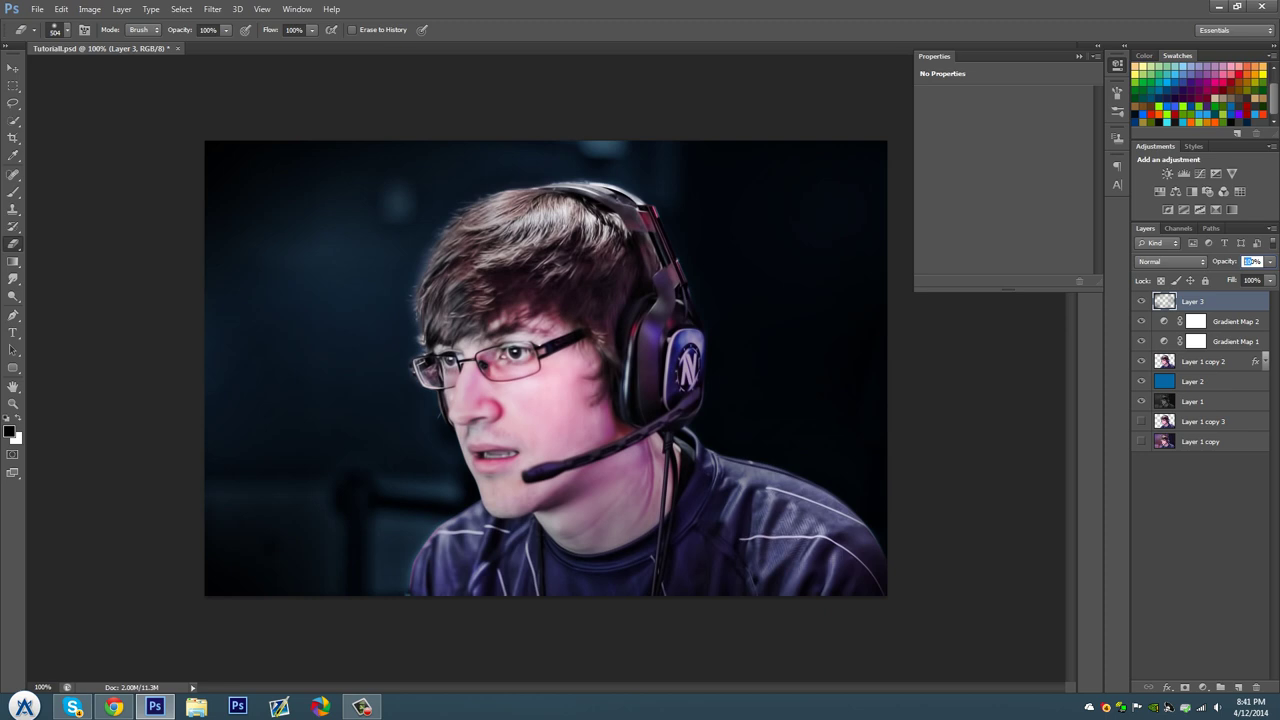
type("50")
key("Return")
left_click(1079, 56)
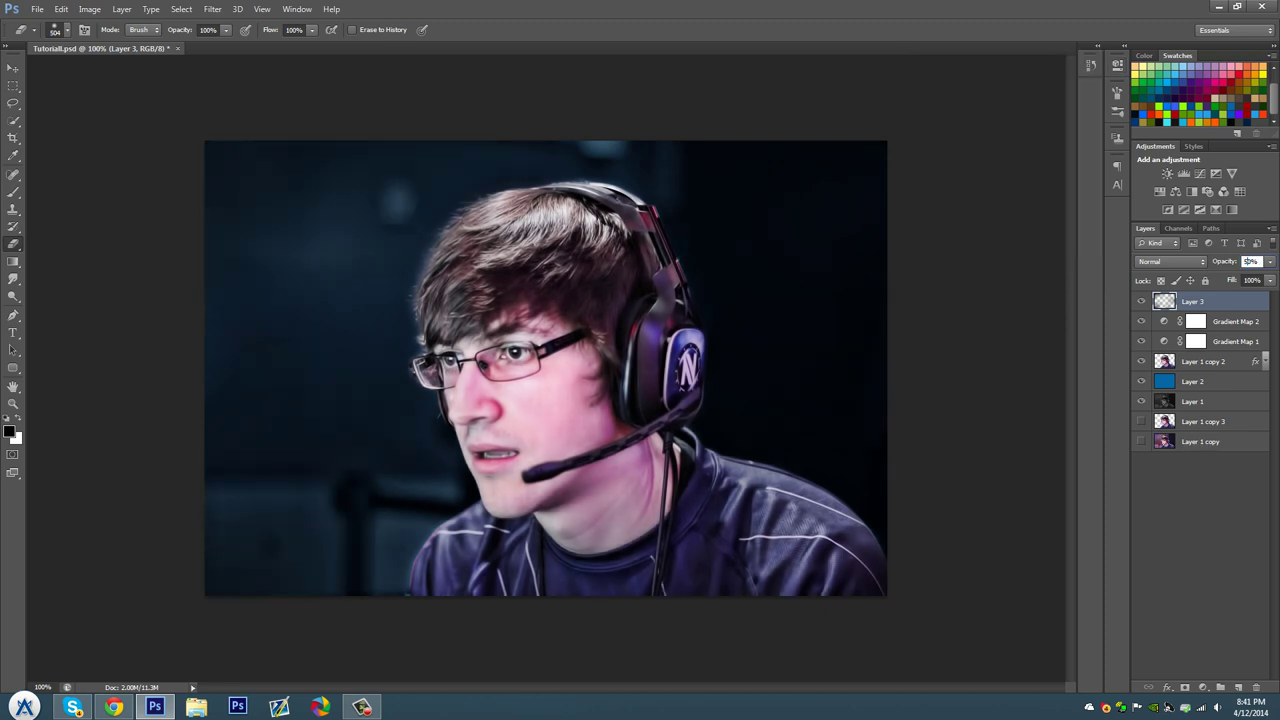
left_click(13, 67)
On Layer 1 copy 2, select the Burn Tool with a soft 38 px brush
left_click(1203, 361)
left_click(13, 279)
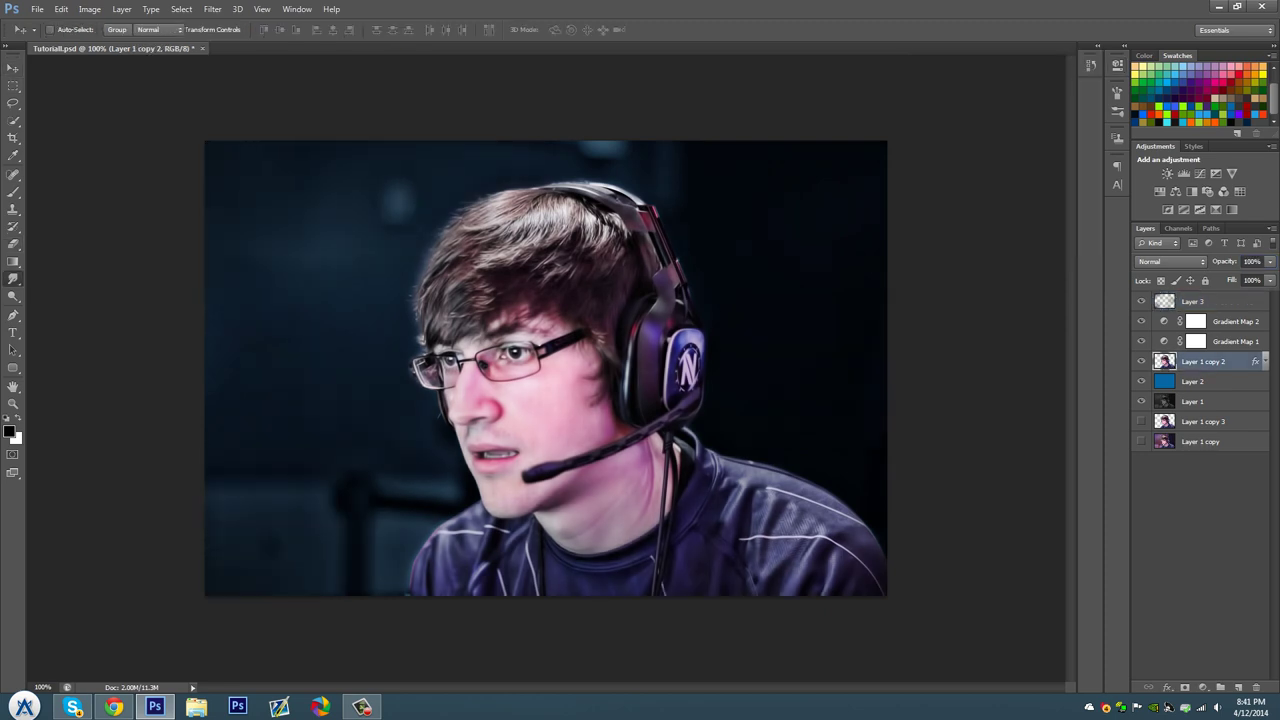
left_click(13, 296)
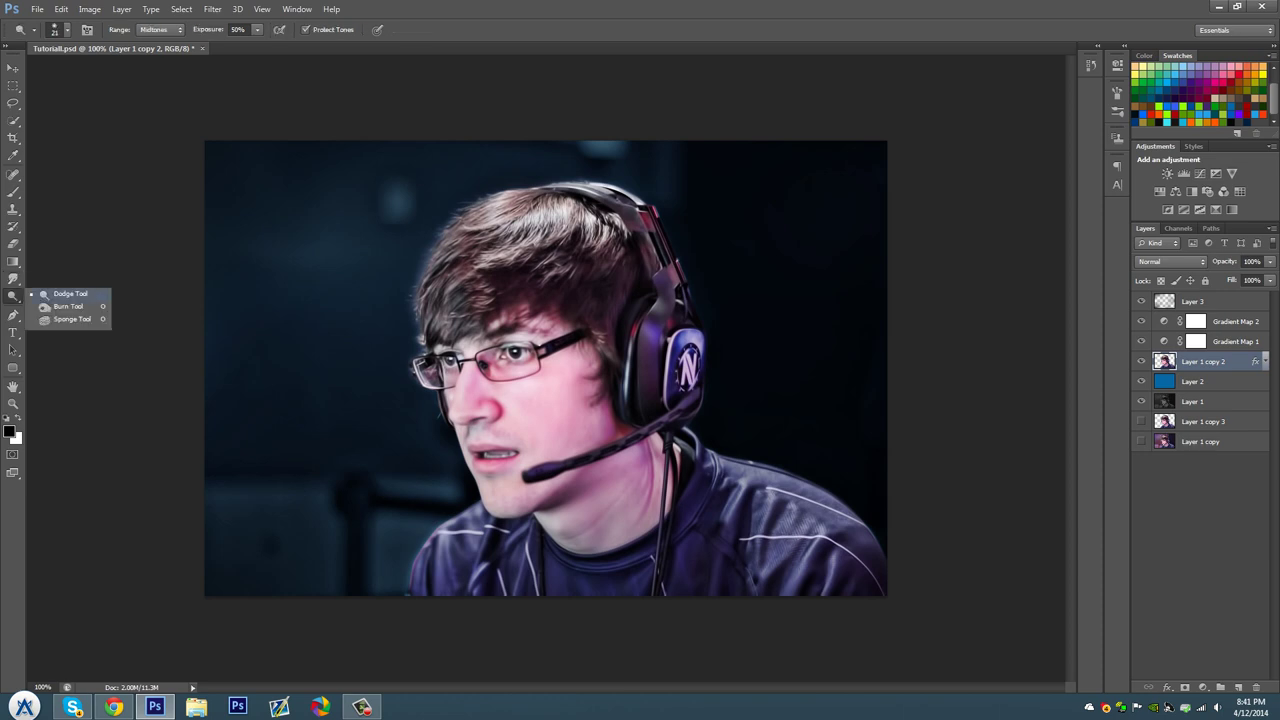
left_click(68, 306)
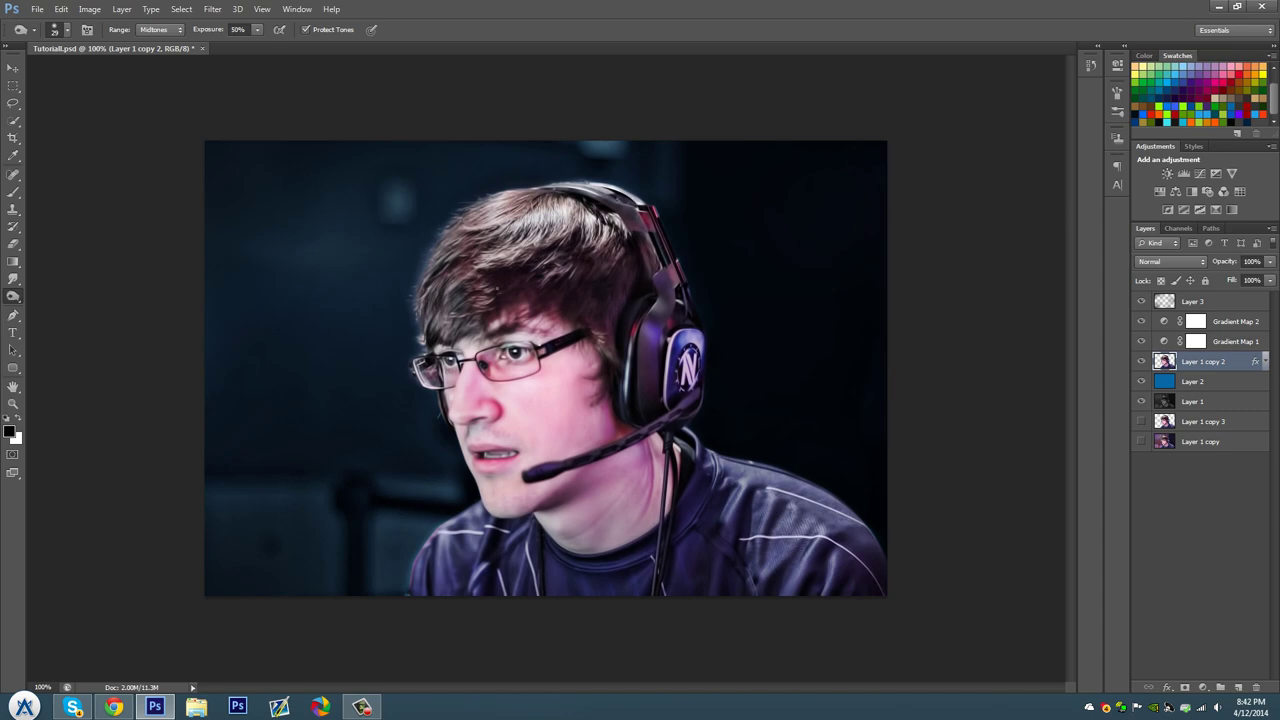
right_click(497, 290)
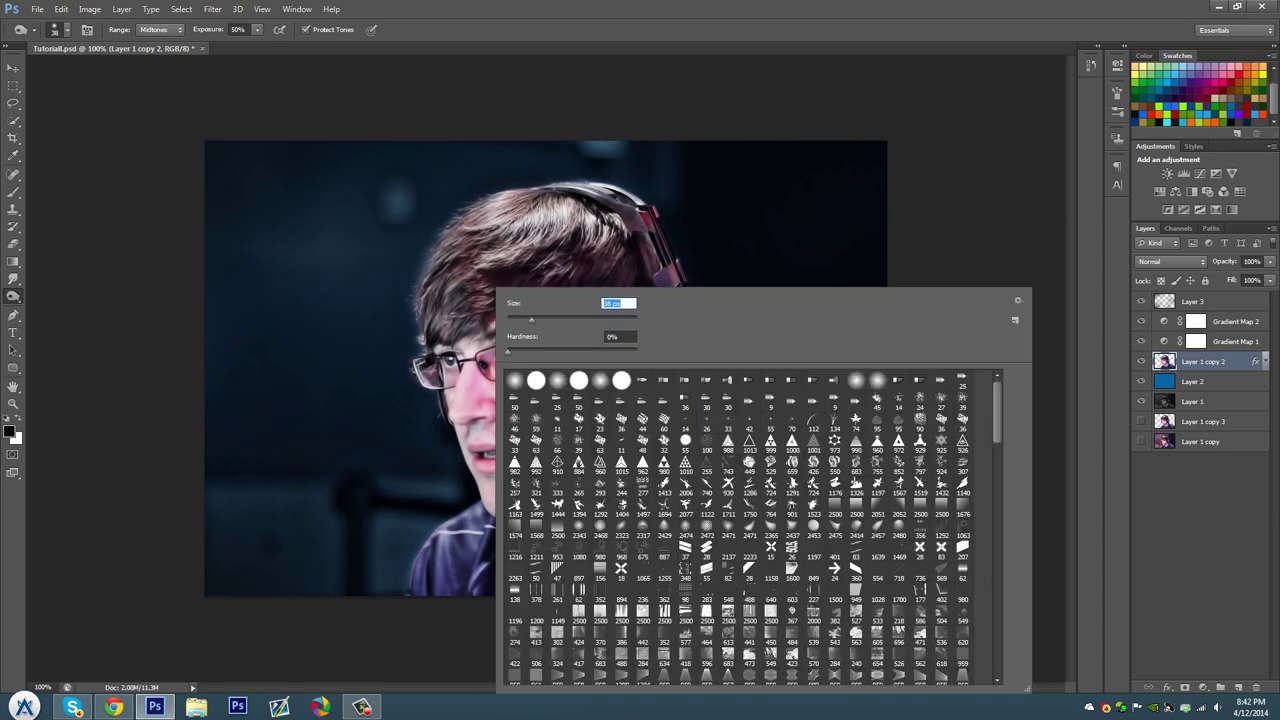
Zoomed in, burn along the cheek, jawline and neck, then zoom back out
key("ctrl+plus")
mouse_move(406, 321)
left_mouse_down()
mouse_move(357, 180)
mouse_move(332, 160)
mouse_move(430, 385)
mouse_move(510, 392)
mouse_move(595, 325)
mouse_move(480, 392)
mouse_move(415, 340)
left_mouse_up()
mouse_move(522, 390)
left_mouse_down()
mouse_move(580, 455)
mouse_move(710, 455)
mouse_move(785, 395)
mouse_move(782, 240)
left_mouse_up()
key("ctrl+minus")
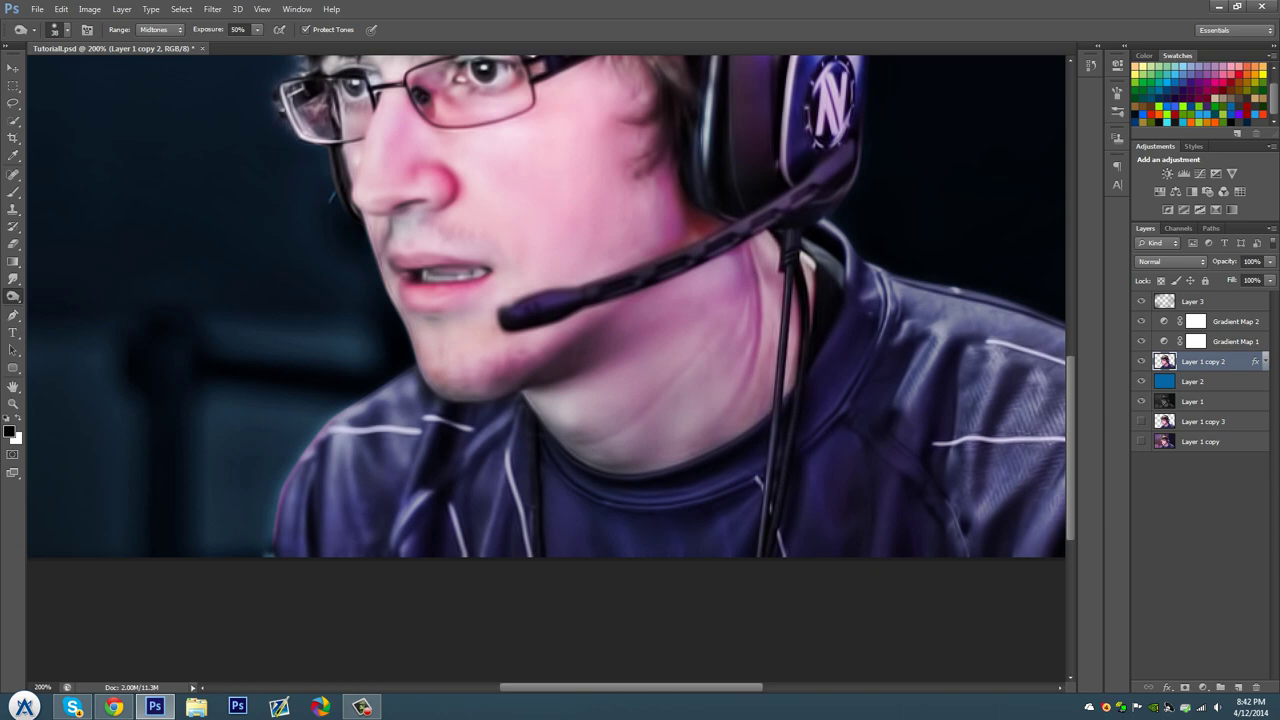
key("ctrl+minus")
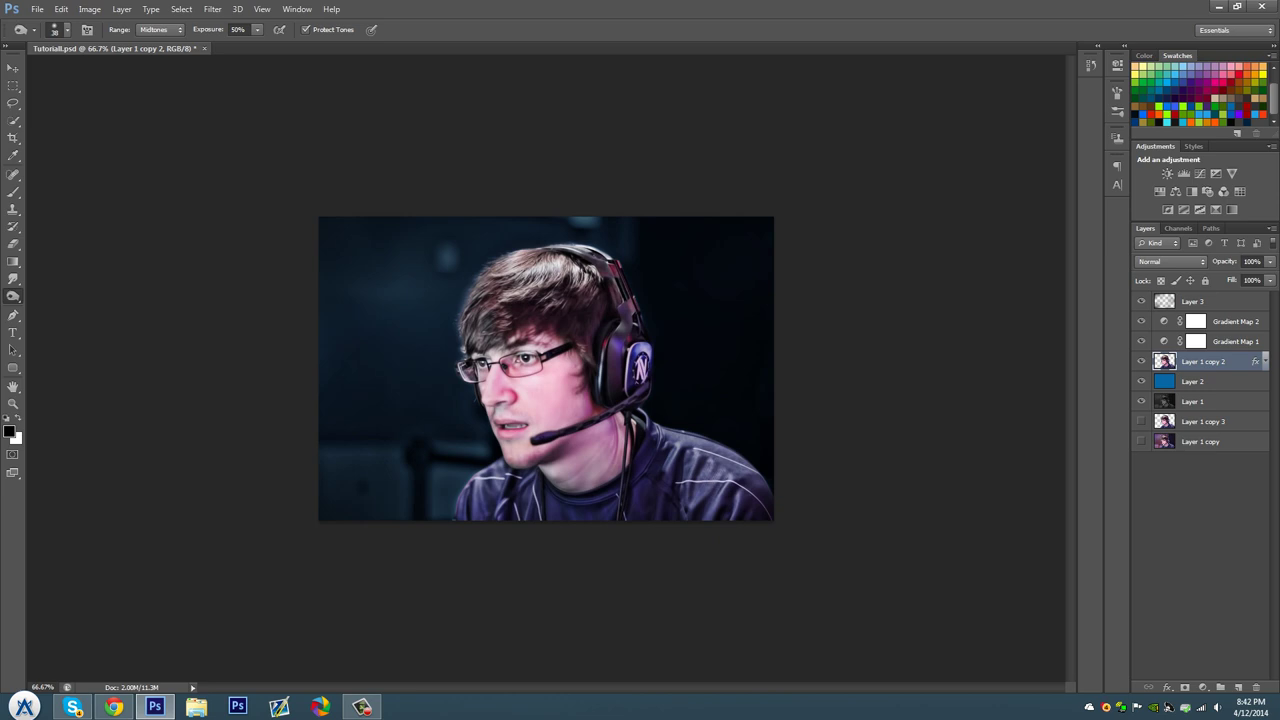
left_click(1168, 706)
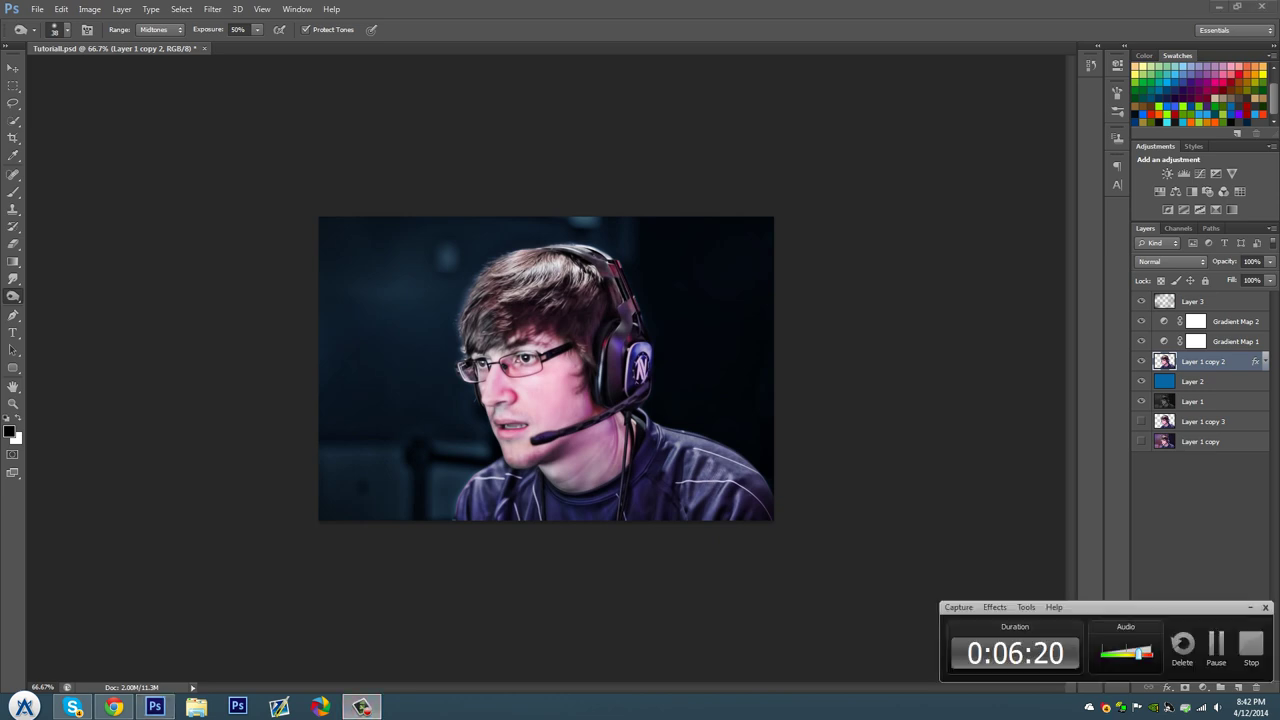